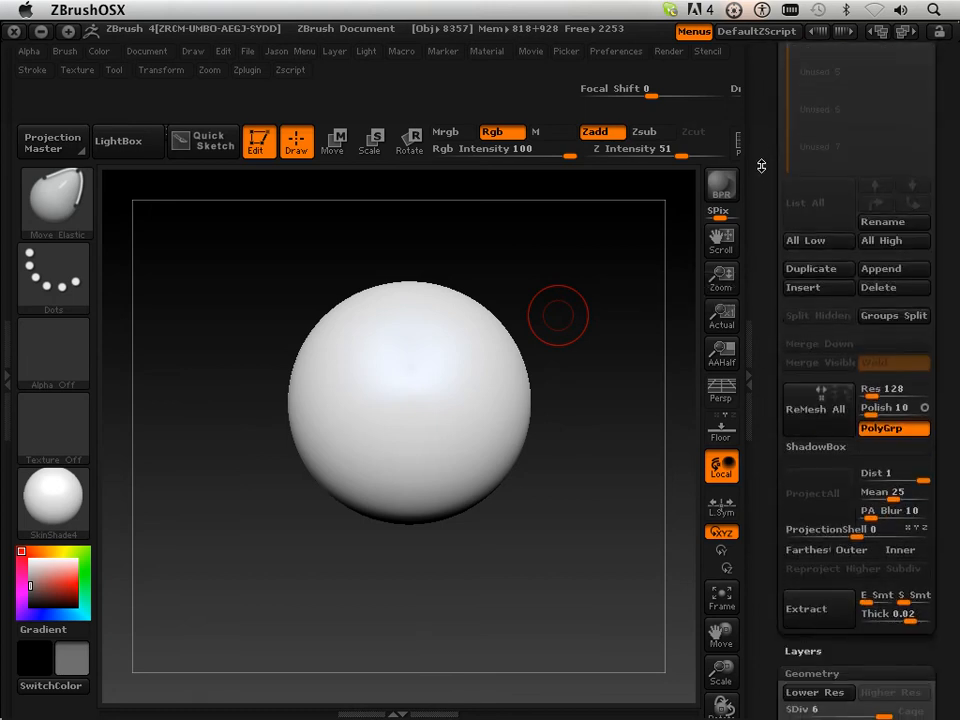
Add a new layer to the sphere's layer stack
left_click(801, 370)
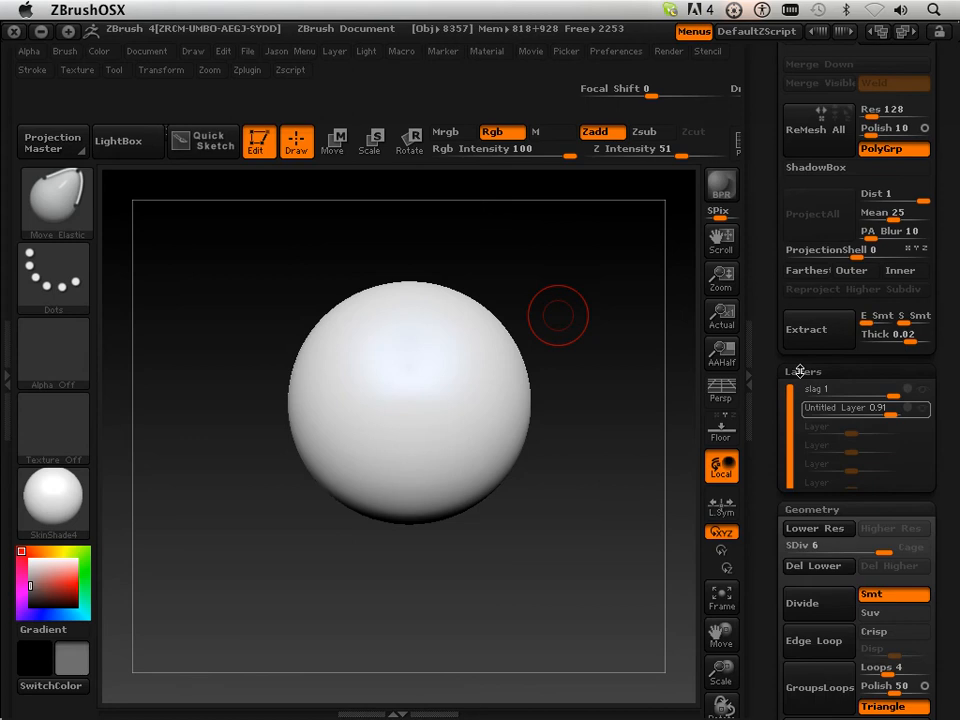
left_click_drag(776, 408, 776, 386)
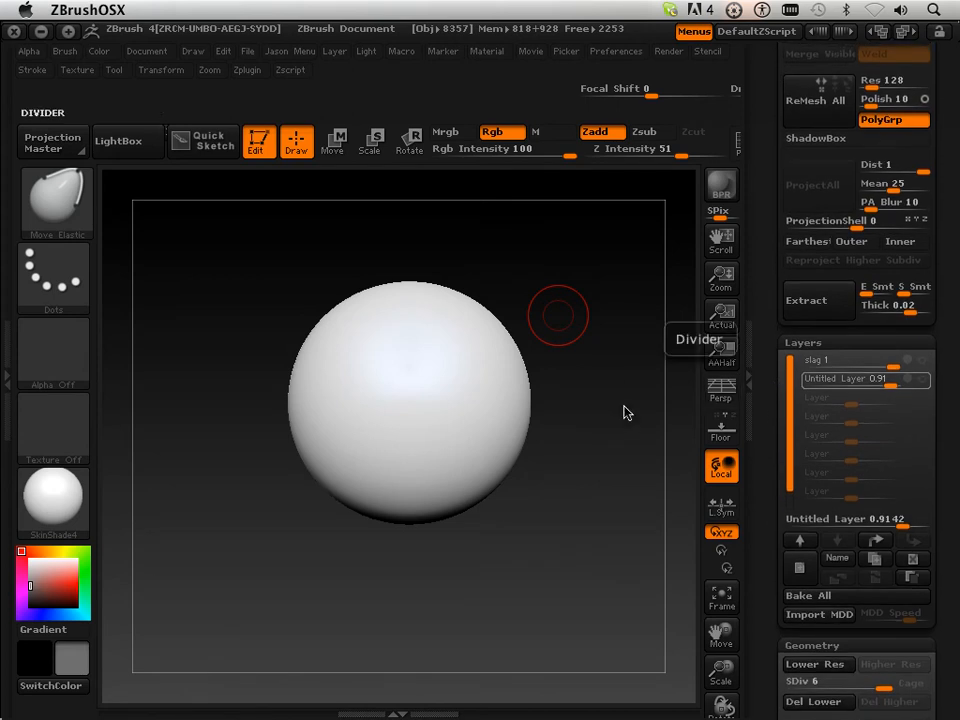
left_click_drag(759, 470, 759, 356)
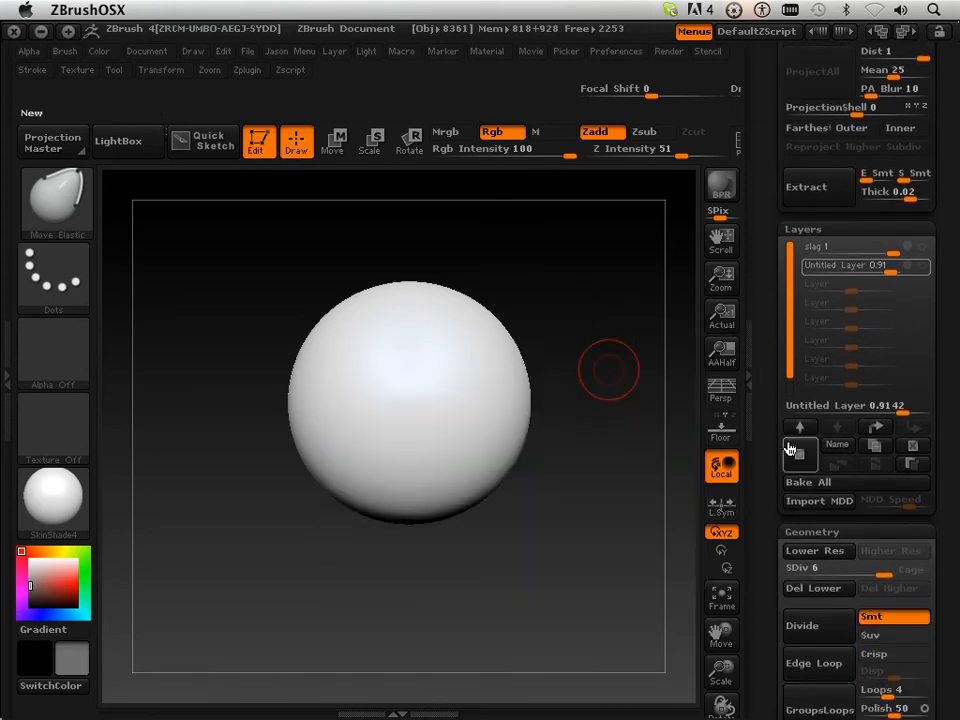
left_click(799, 455)
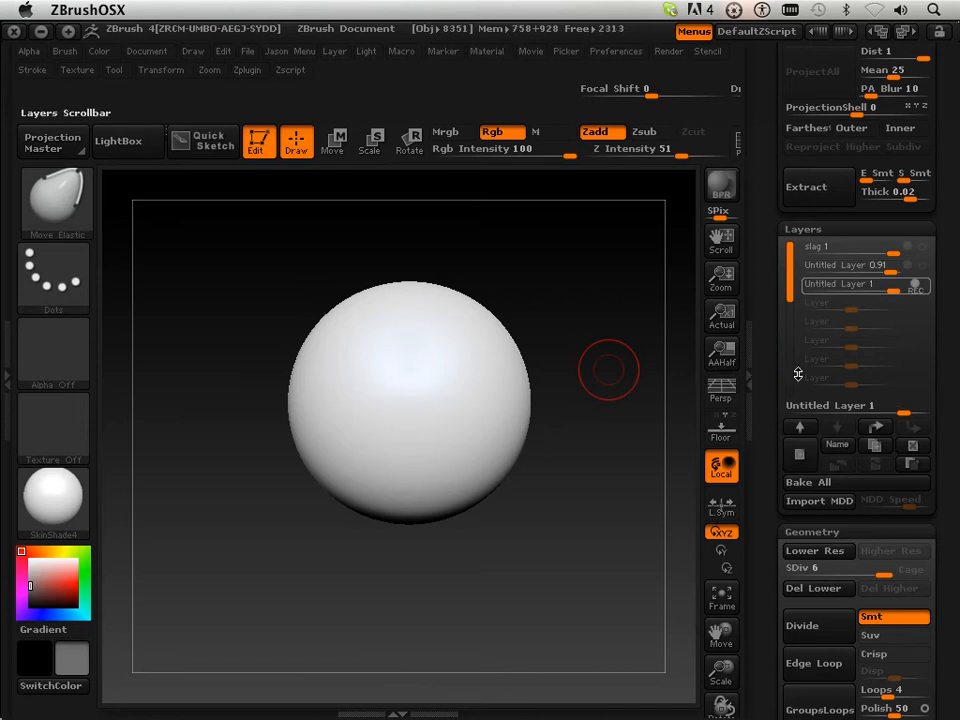
Rename the newly added layer "sculpt"
mouse_move(836, 286)
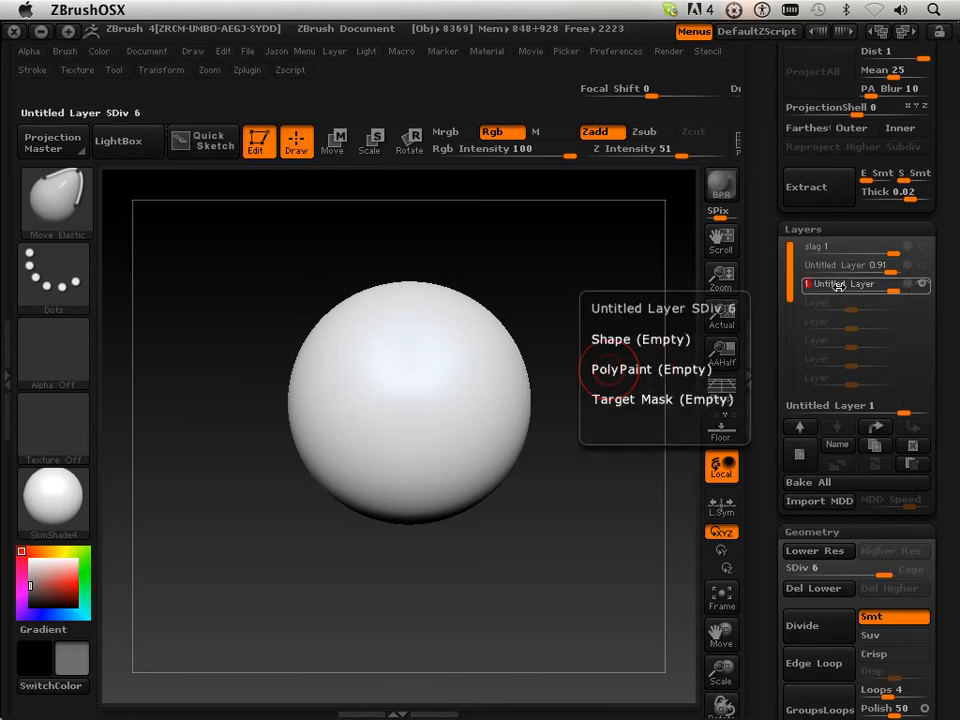
left_click(853, 246)
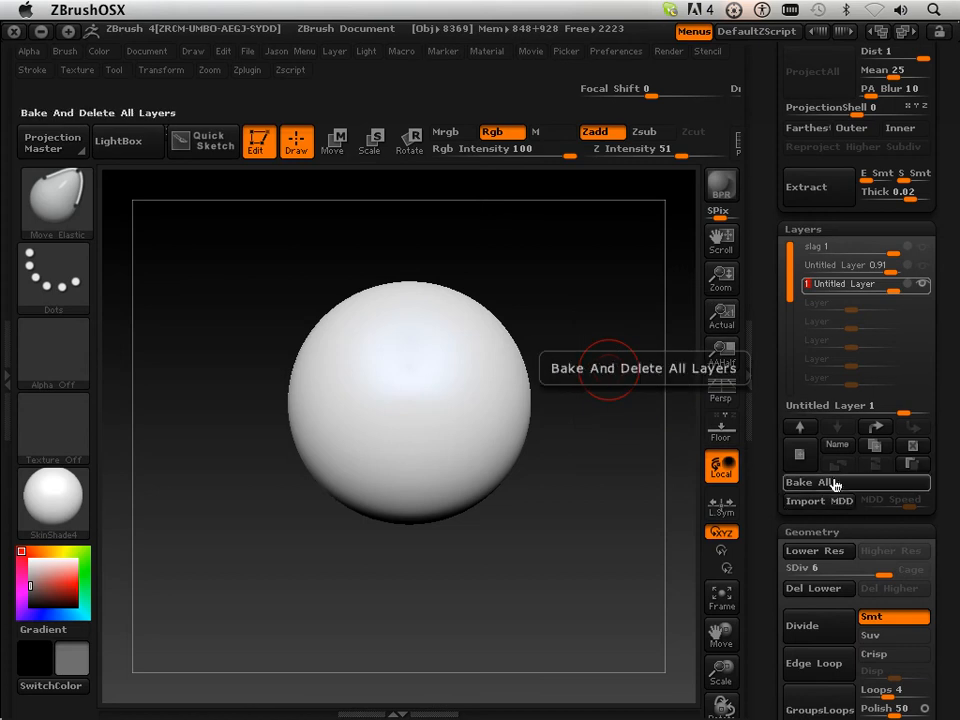
left_click(839, 449)
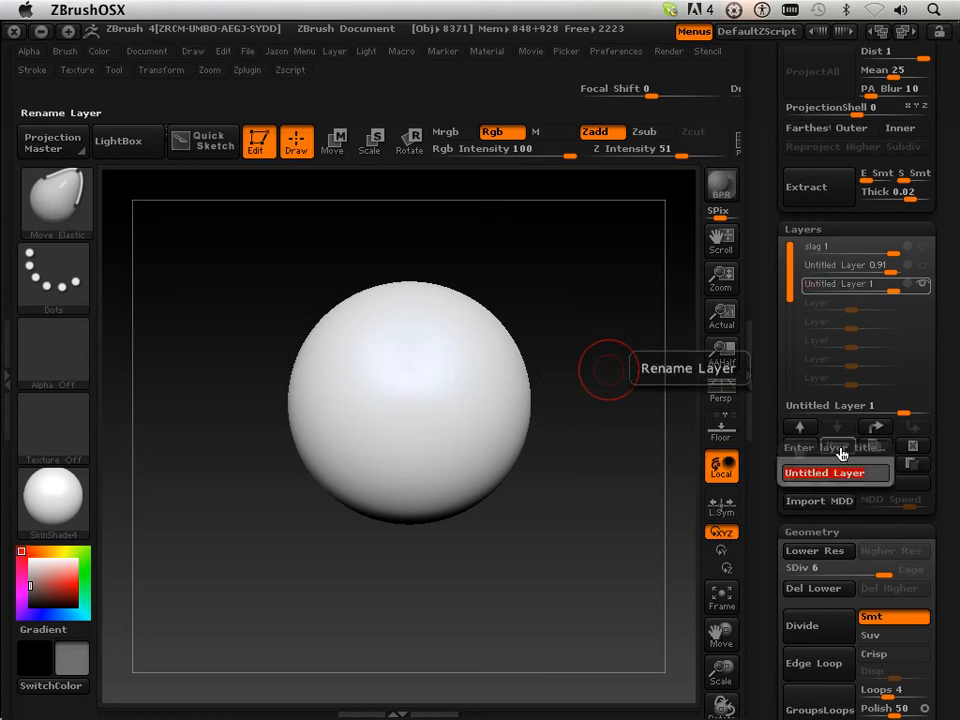
type("sculpt")
key("Return")
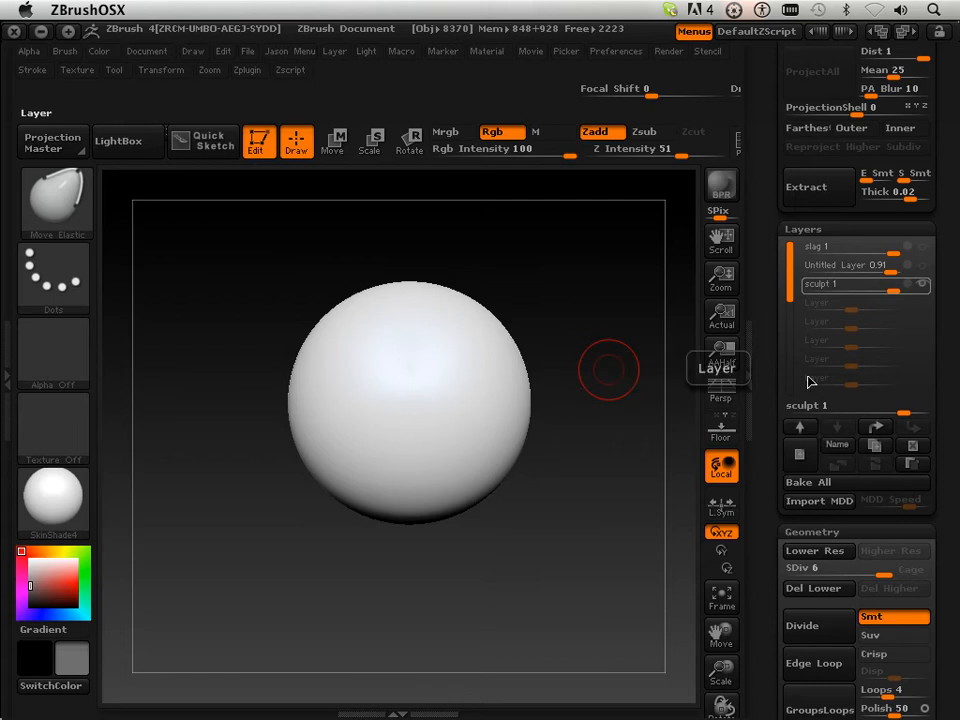
Set the sphere's subdivision level to SDiv 1 and reconstruct a lower subdivision level below it
left_click_drag(765, 394, 762, 355)
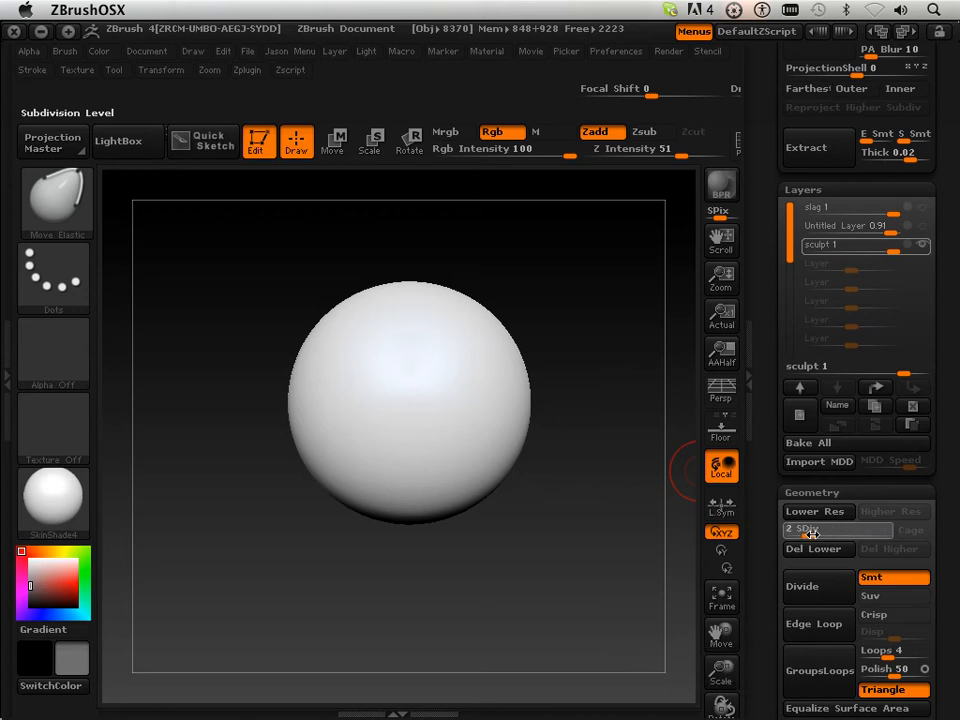
left_click_drag(853, 537, 788, 537)
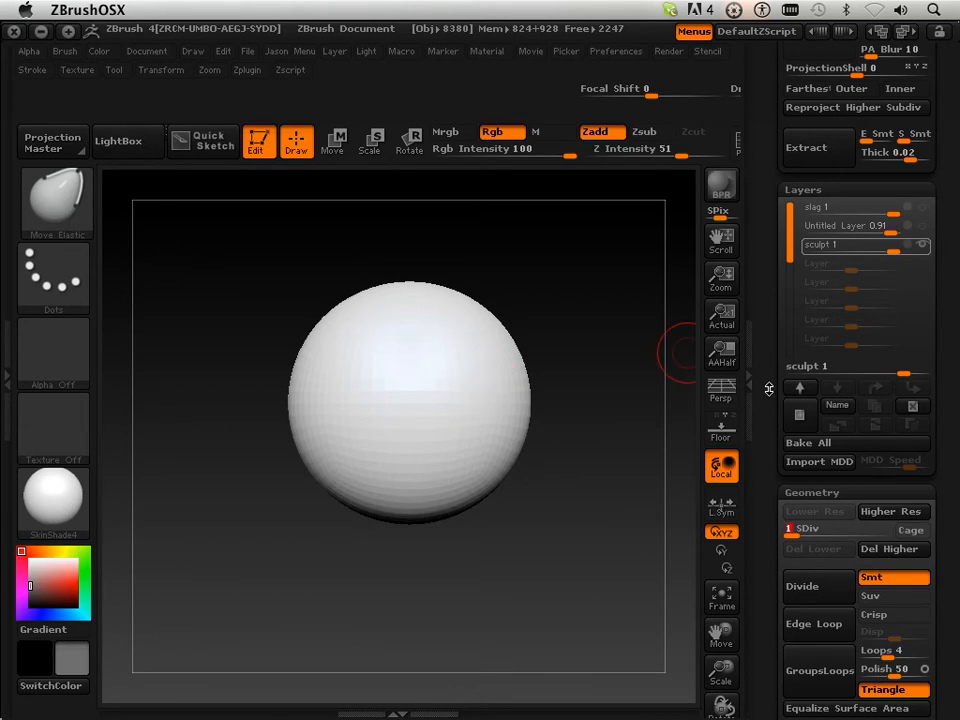
scroll(808, 197, "down", 3)
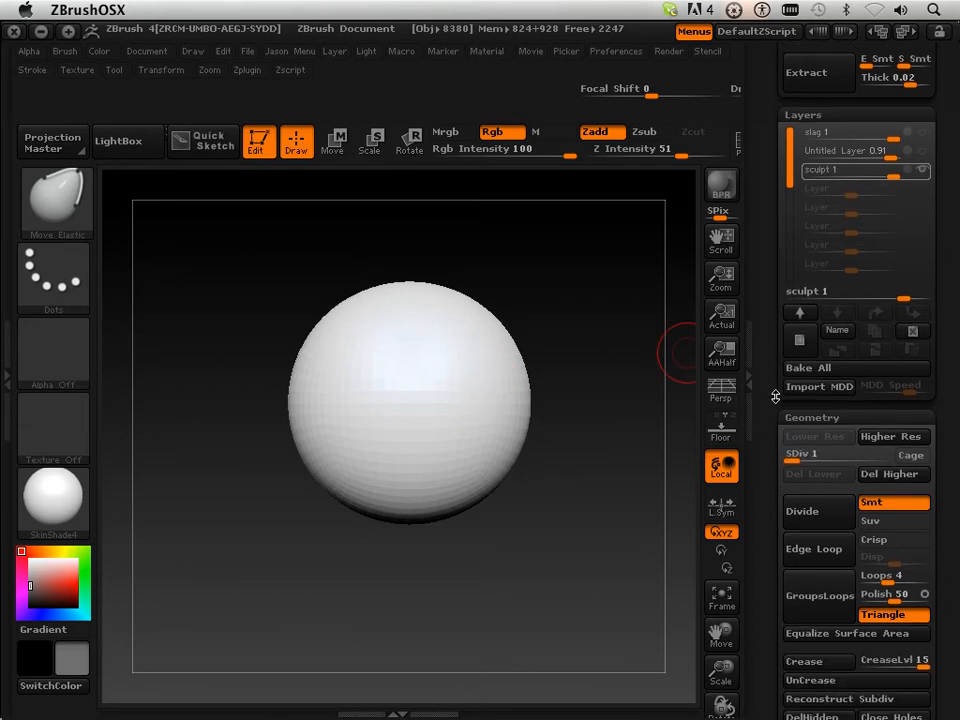
scroll(781, 386, "down", 10)
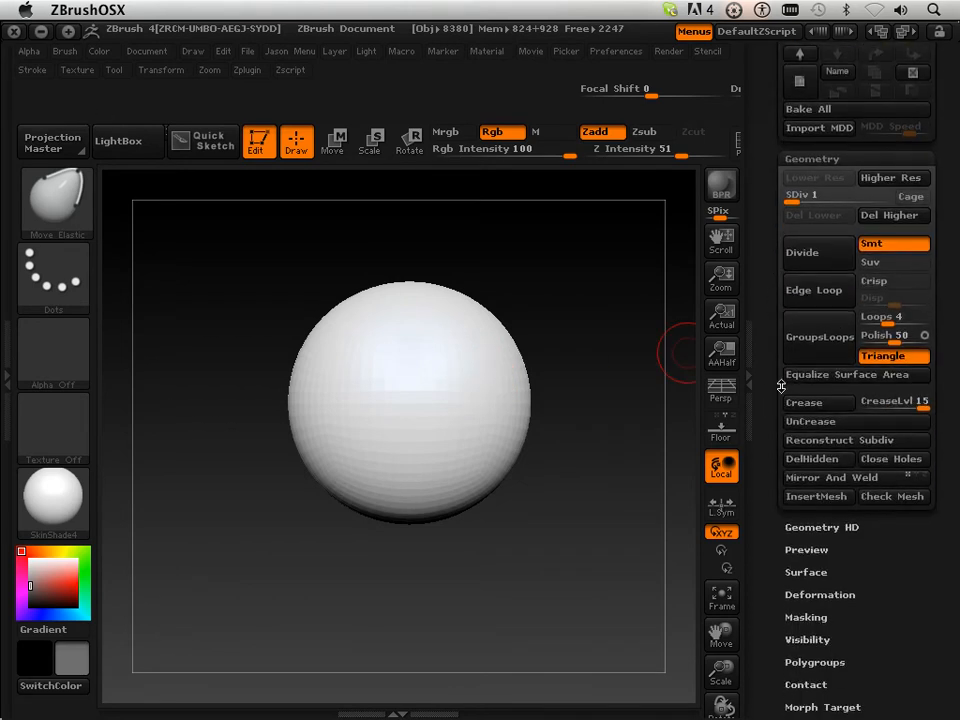
left_click(810, 440)
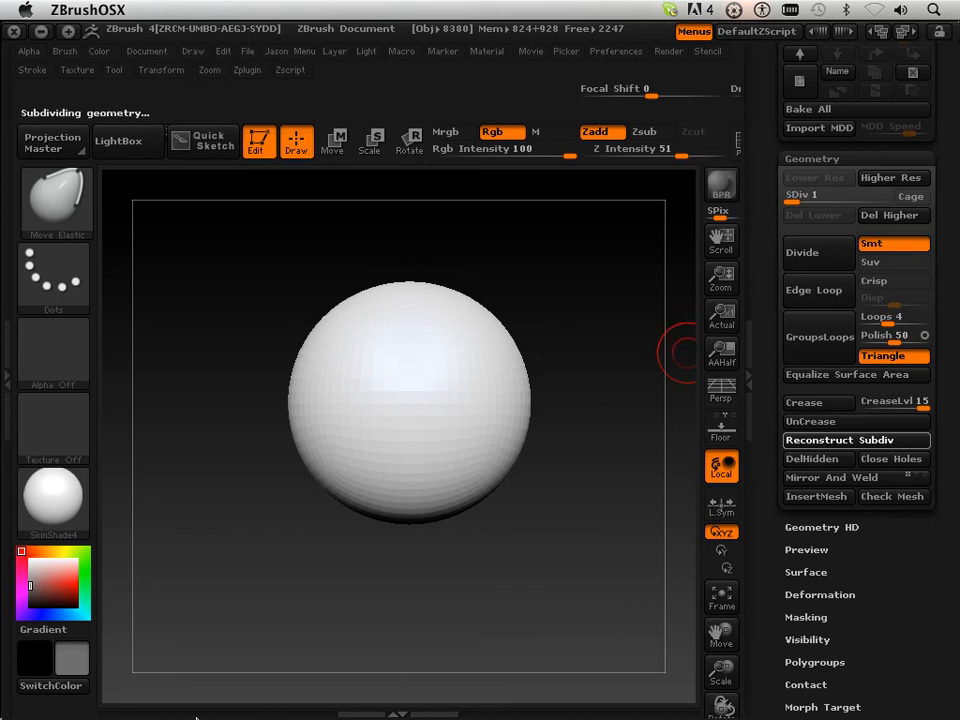
mouse_move(196, 716)
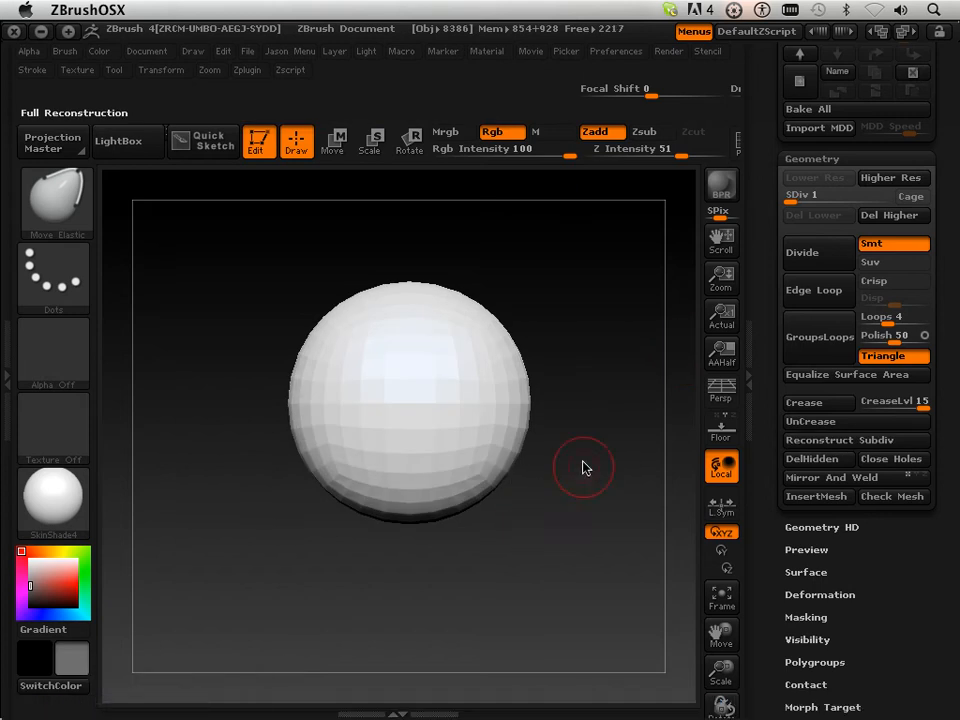
Activate symmetry across the X axis and return the sphere to a front view
left_click_drag(588, 412, 520, 438)
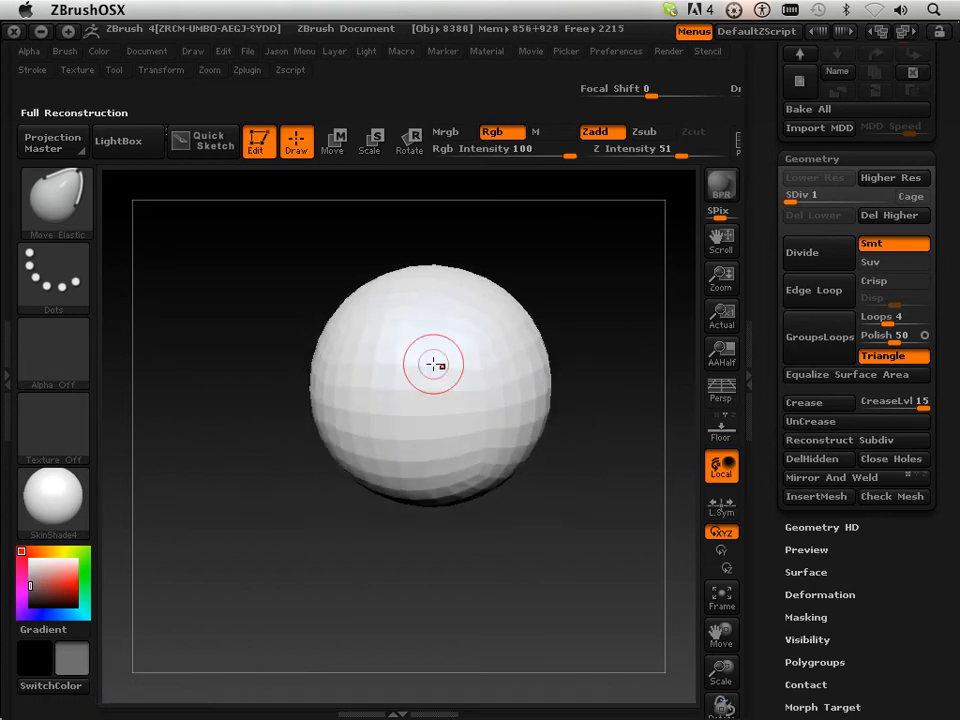
left_click(165, 70)
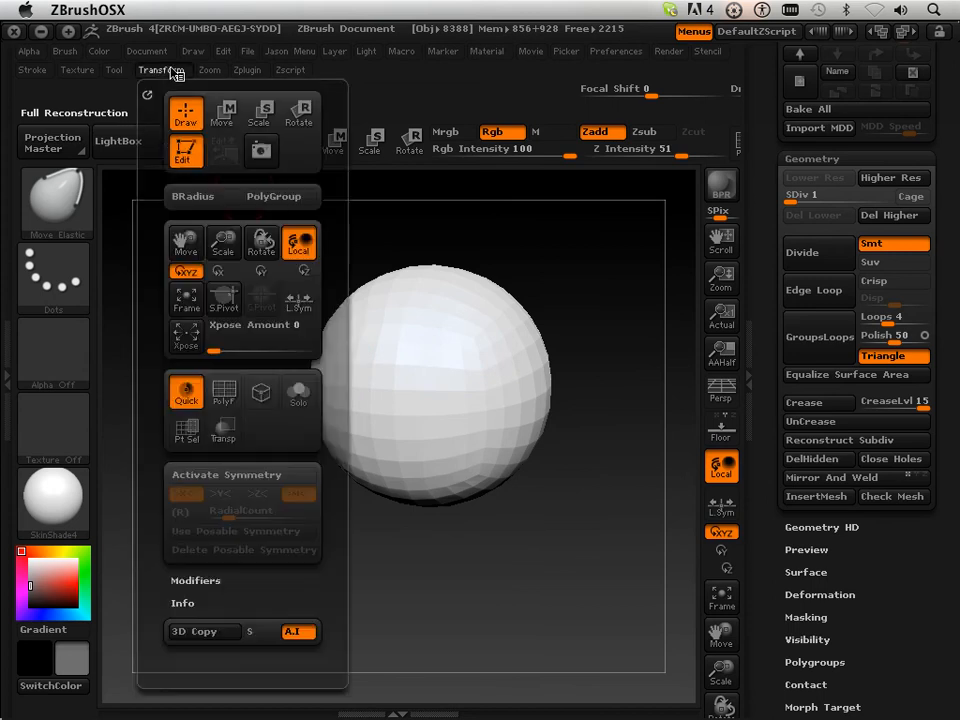
left_click(250, 475)
left_click_drag(430, 560, 467, 553)
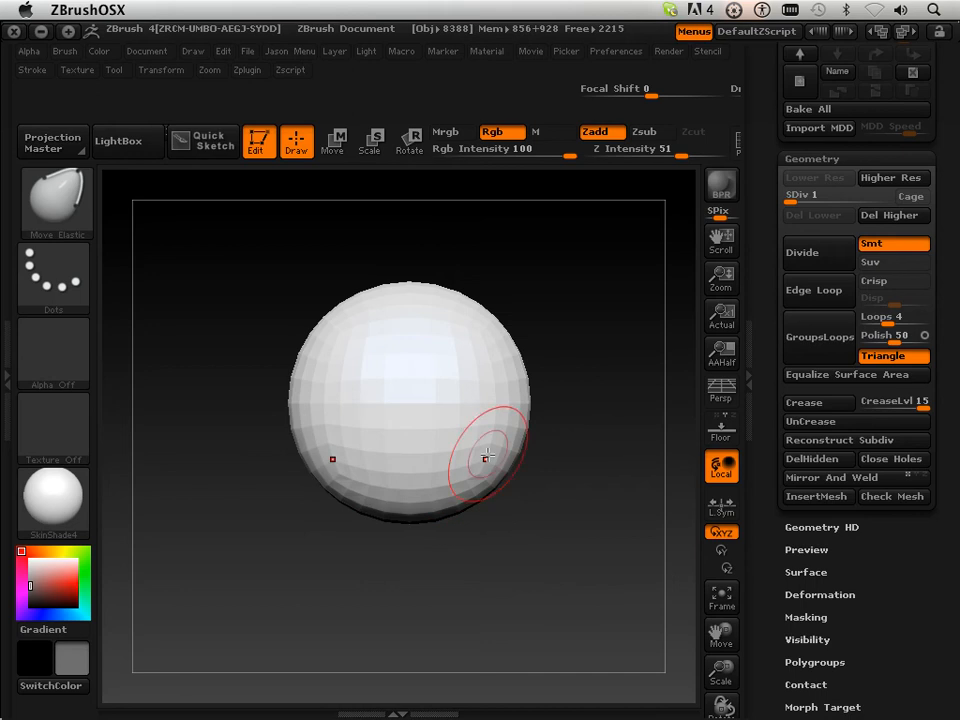
Reshape the sphere with the Move Elastic brush into a rough head with pinched-in sides, a broad cranium and an extended lower jaw
left_click_drag(509, 424, 484, 426)
left_click_drag(422, 489, 440, 503)
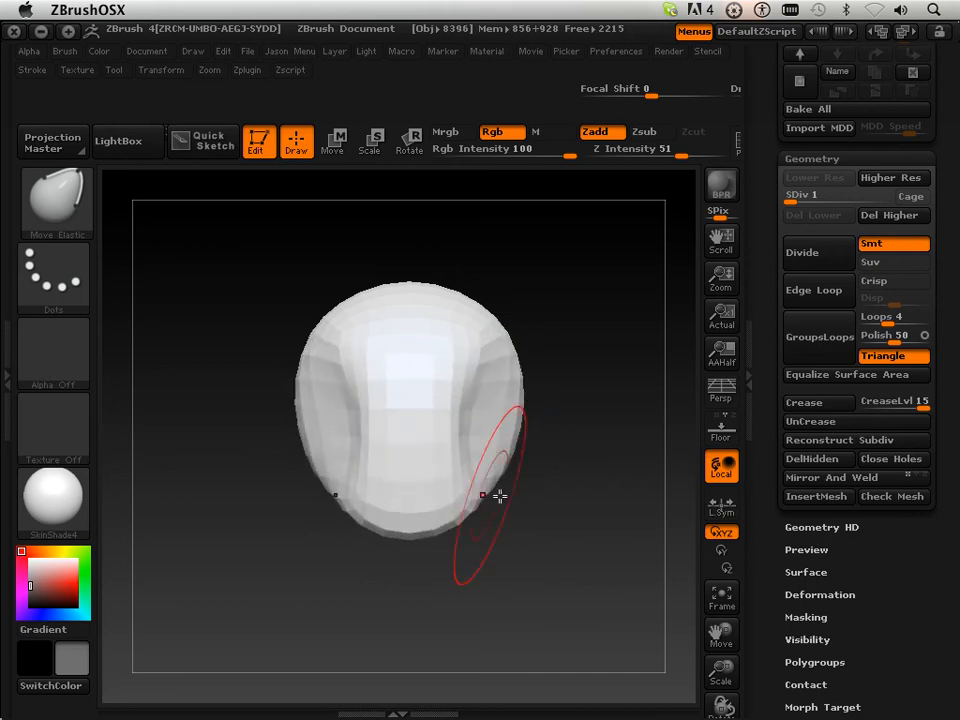
mouse_move(499, 497)
left_mouse_down()
mouse_move(546, 489)
mouse_move(568, 469)
mouse_move(553, 471)
left_mouse_up()
left_click_drag(523, 529, 606, 551)
mouse_move(720, 630)
left_mouse_down()
mouse_move(648, 650)
mouse_move(572, 525)
mouse_move(444, 429)
mouse_move(432, 441)
mouse_move(471, 446)
left_mouse_up()
left_click_drag(522, 484, 555, 504)
left_click_drag(369, 326, 373, 343)
mouse_move(506, 461)
left_mouse_down()
mouse_move(543, 477)
mouse_move(546, 499)
mouse_move(589, 489)
left_mouse_up()
left_click_drag(214, 366, 220, 378)
left_click_drag(517, 389, 330, 408)
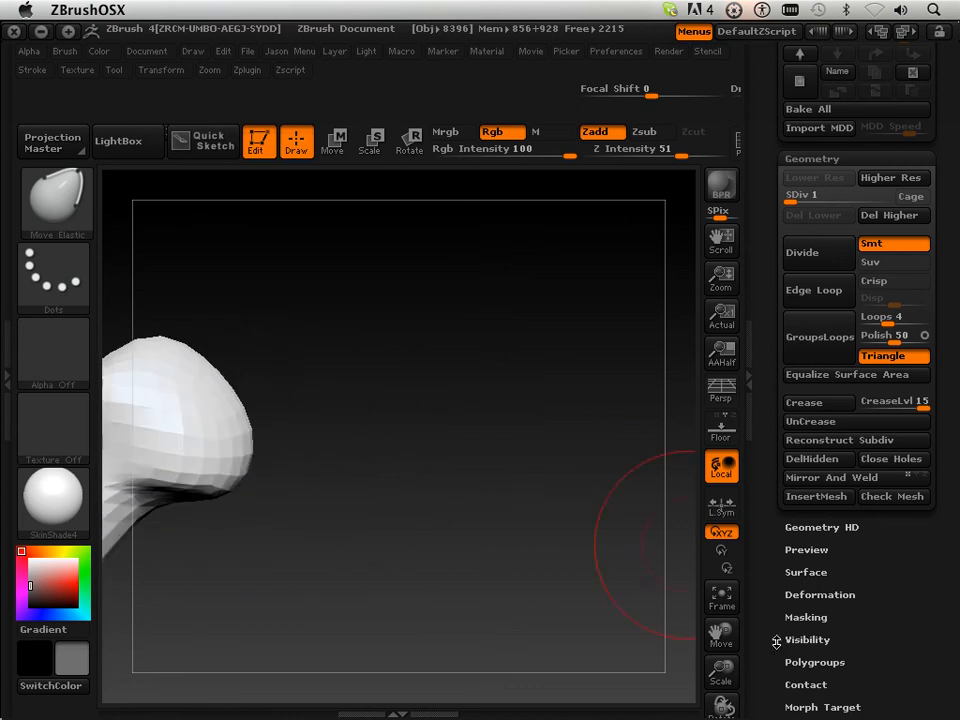
key("f")
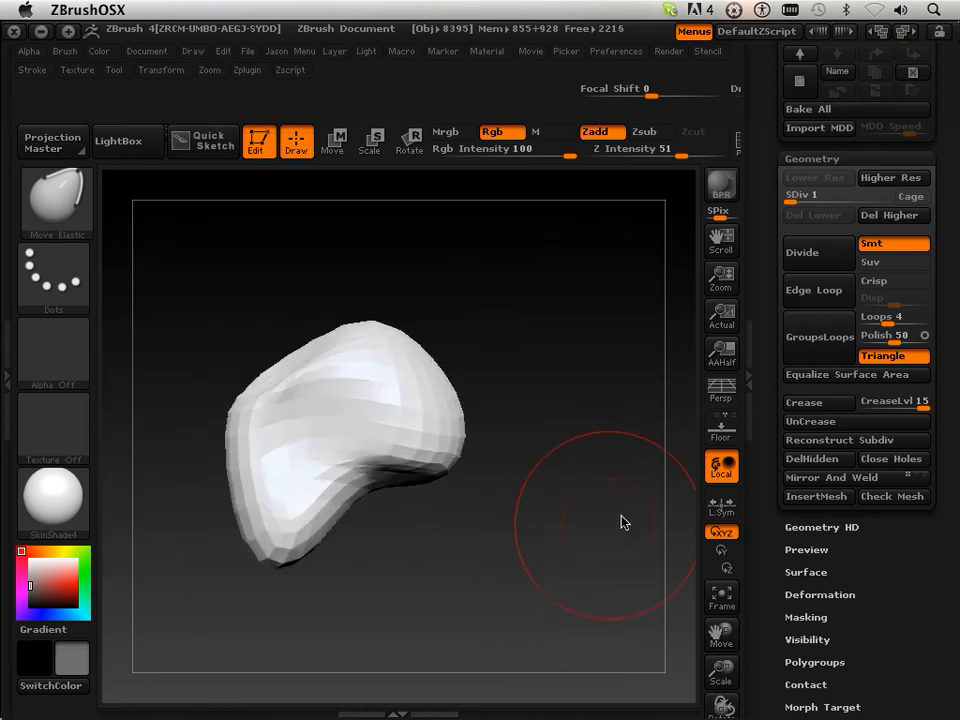
Raise the head's subdivision level to SDiv 7 and check the smoothed form from the front and side
left_click_drag(871, 196, 886, 196)
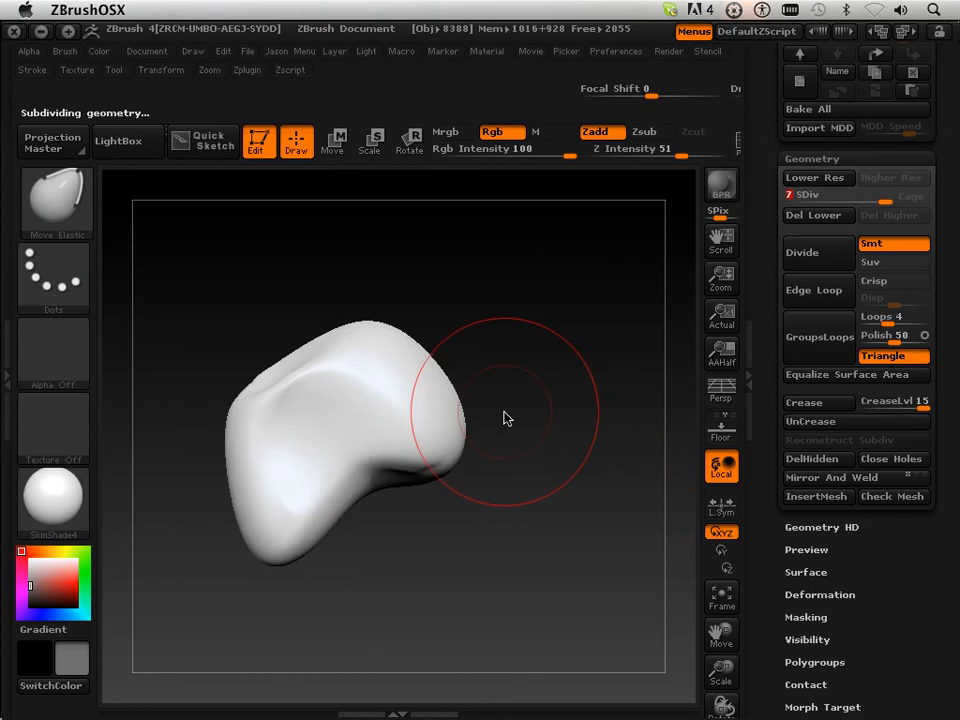
left_click_drag(505, 338, 574, 326)
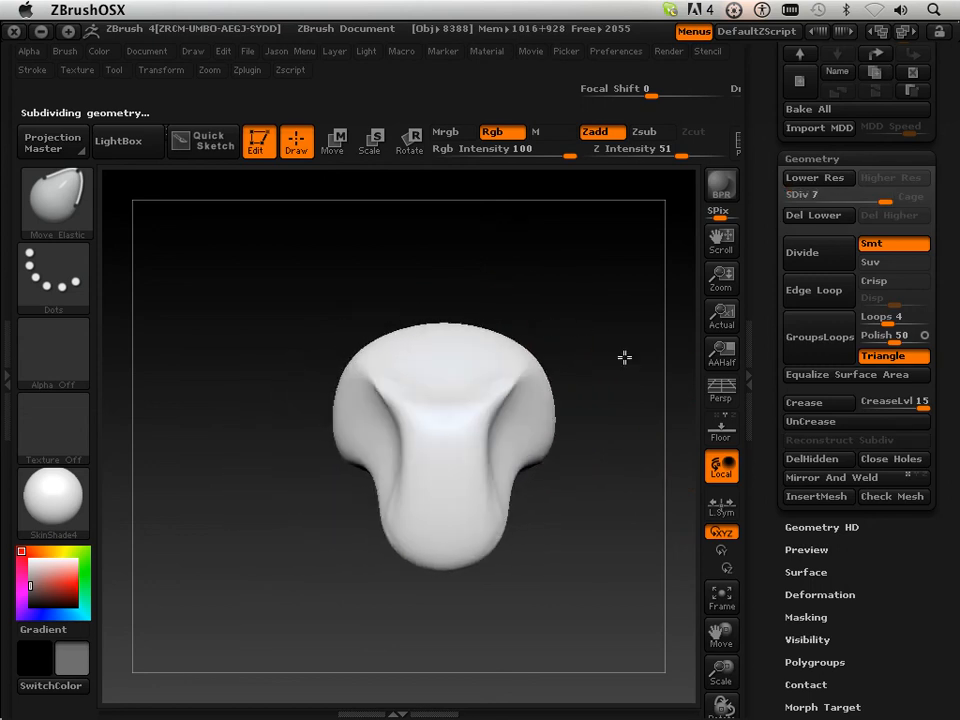
left_click_drag(669, 517, 624, 506)
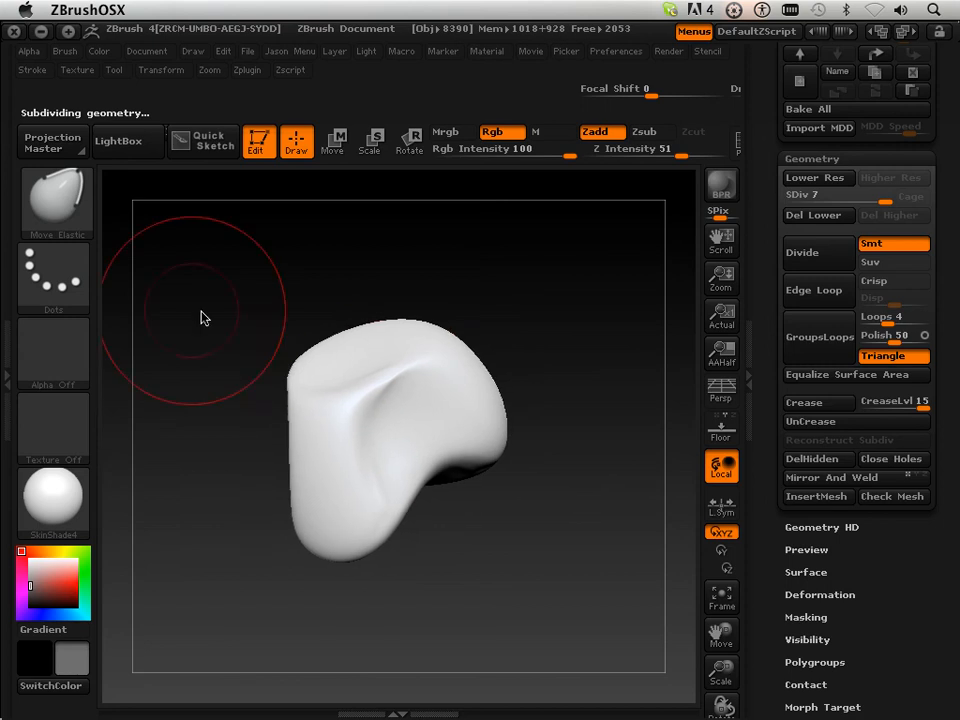
Choose the ClipCurve brush and clip the front of the head symmetrically along a straight vertical line in three-quarter view
left_click(80, 212)
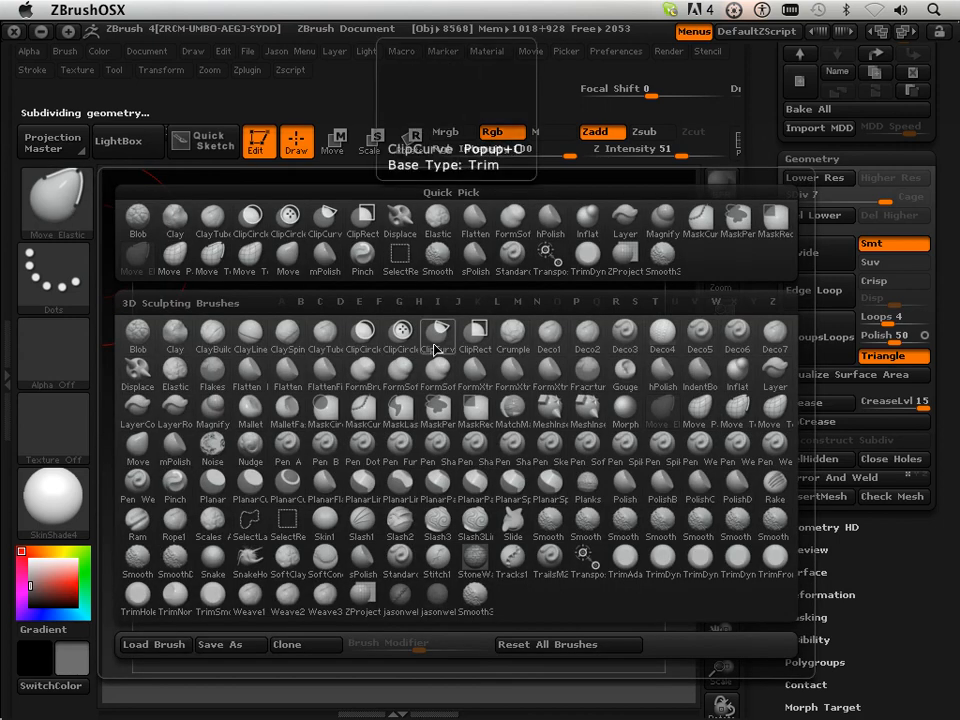
left_click(437, 335)
left_click(370, 383)
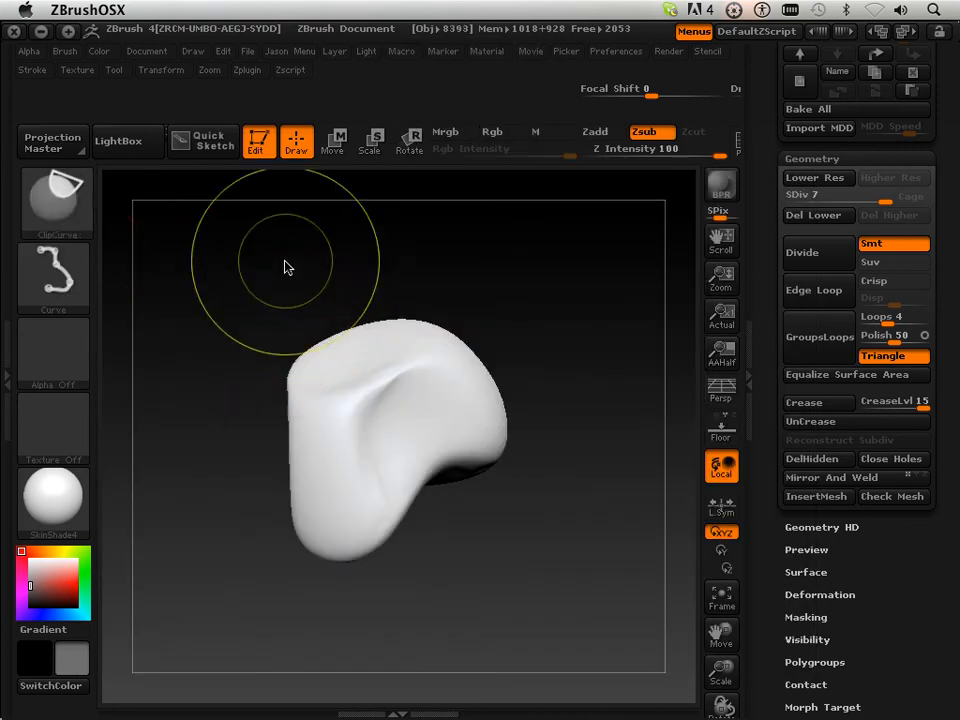
left_click_drag(290, 268, 291, 408, "ctrl+shift")
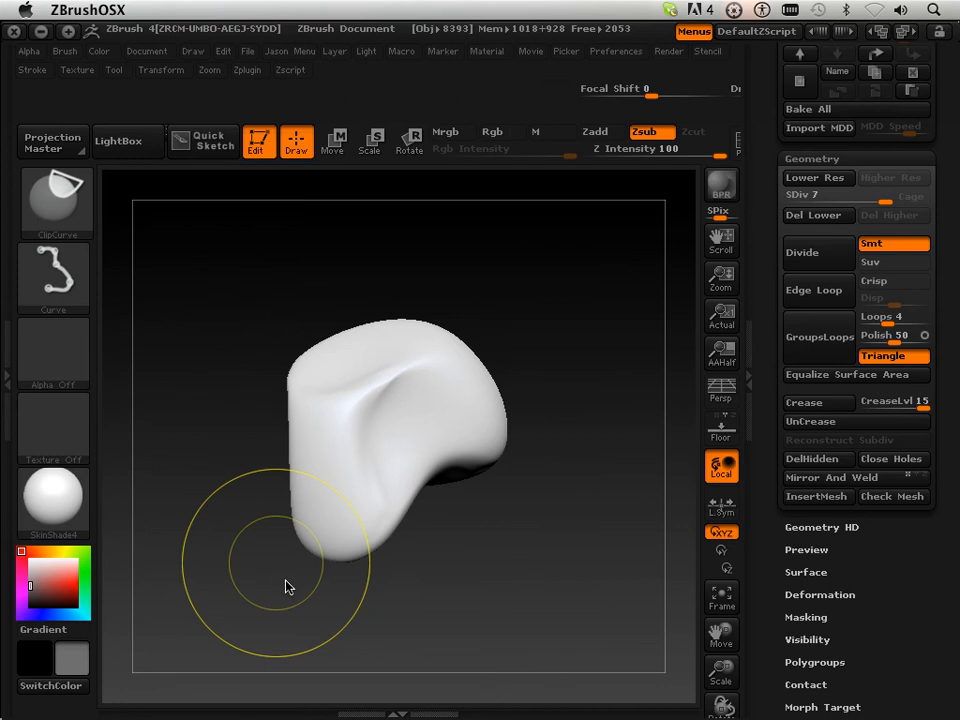
left_click_drag(295, 590, 250, 312, "ctrl+shift")
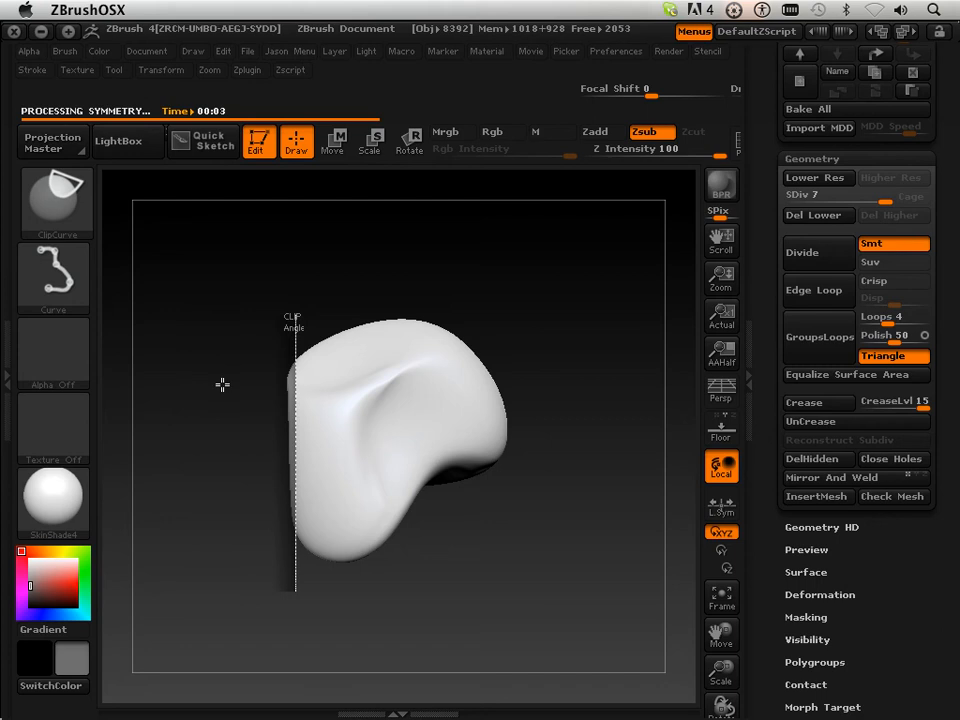
mouse_move(231, 420)
left_mouse_down()
mouse_move(267, 425)
mouse_move(251, 433)
mouse_move(262, 436)
left_mouse_up()
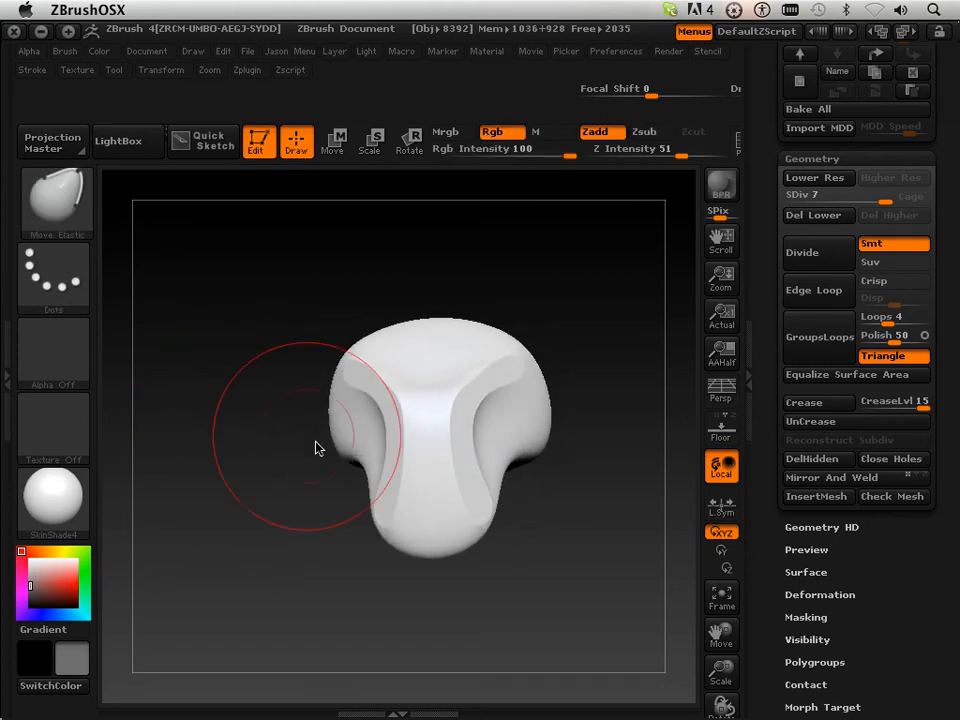
Clip the outer sides of the head flat with a straight, steep ClipCurve line
mouse_move(354, 503)
left_mouse_down("ctrl+shift")
mouse_move(315, 347)
mouse_move(326, 306)
left_mouse_up("ctrl+shift")
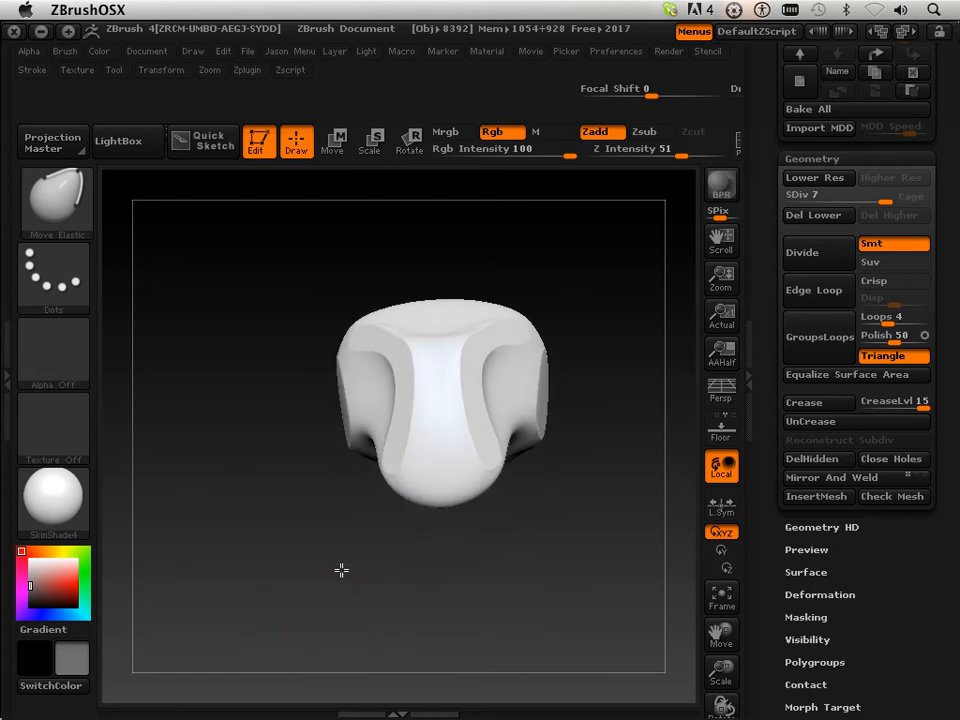
left_click_drag(341, 570, 423, 522)
mouse_move(630, 292)
left_mouse_down()
mouse_move(622, 256)
mouse_move(617, 298)
mouse_move(594, 294)
left_mouse_up()
Clip the top of the head flat with a straight horizontal ClipCurve line
key("ctrl+shift")
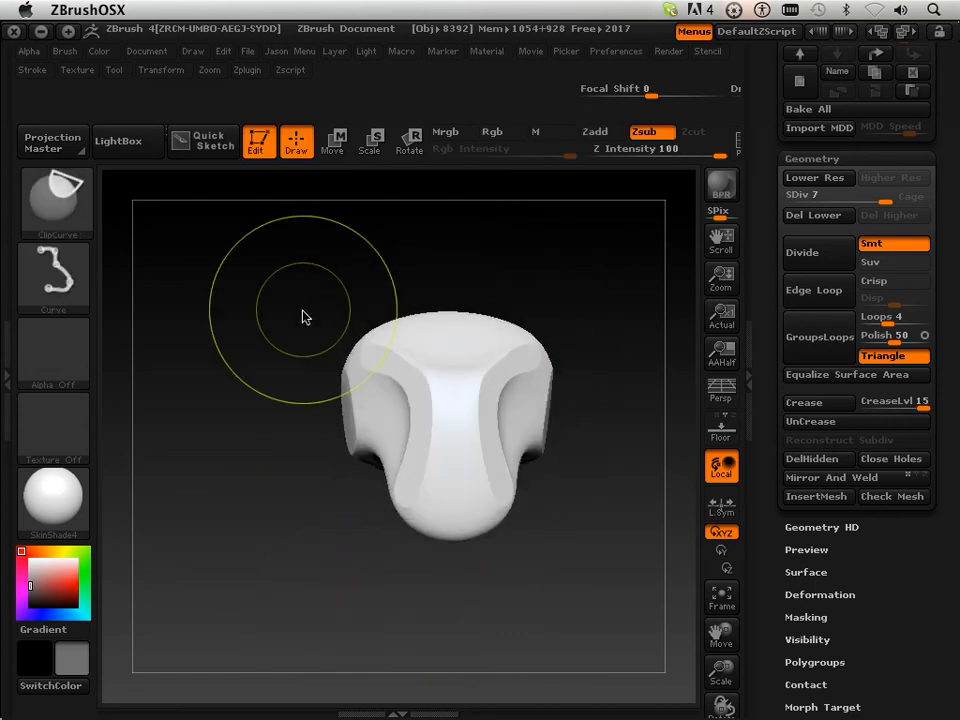
left_click_drag(303, 317, 576, 334, "ctrl+shift")
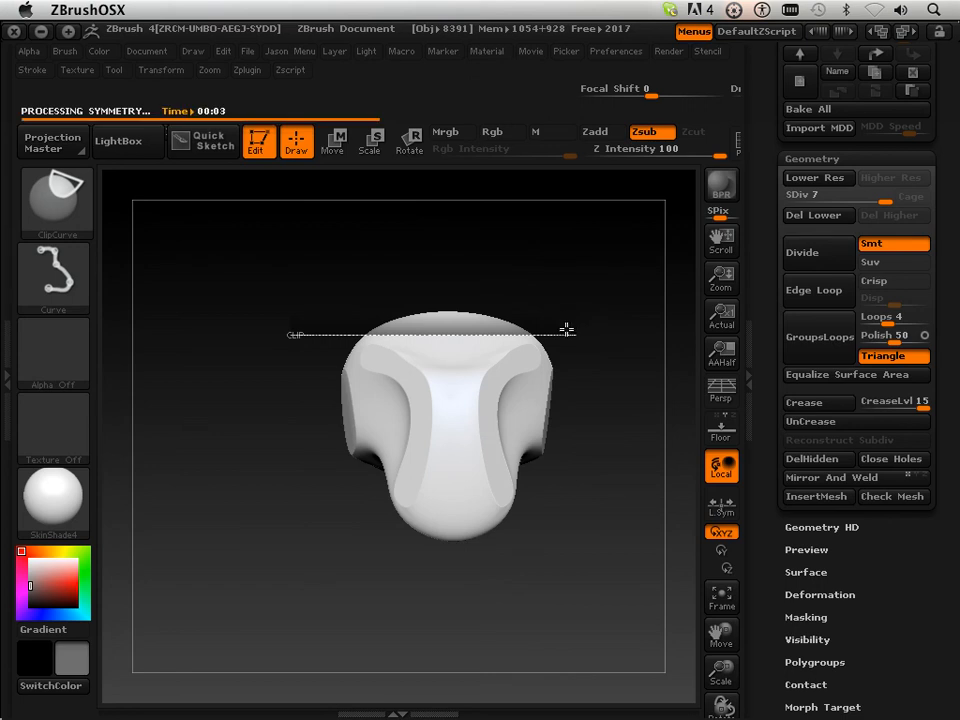
mouse_move(564, 332)
left_mouse_down()
mouse_move(540, 355)
mouse_move(562, 333)
left_mouse_up()
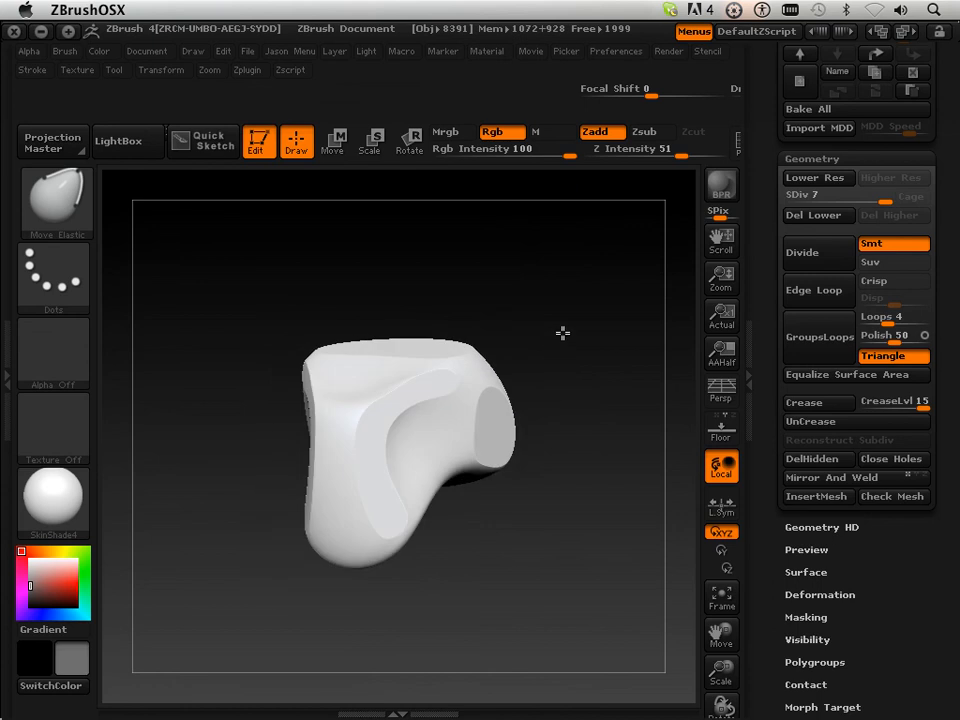
Choose the Standard brush and reduce its size to roughly fit the hollow beside the nose ridge
left_click(67, 198)
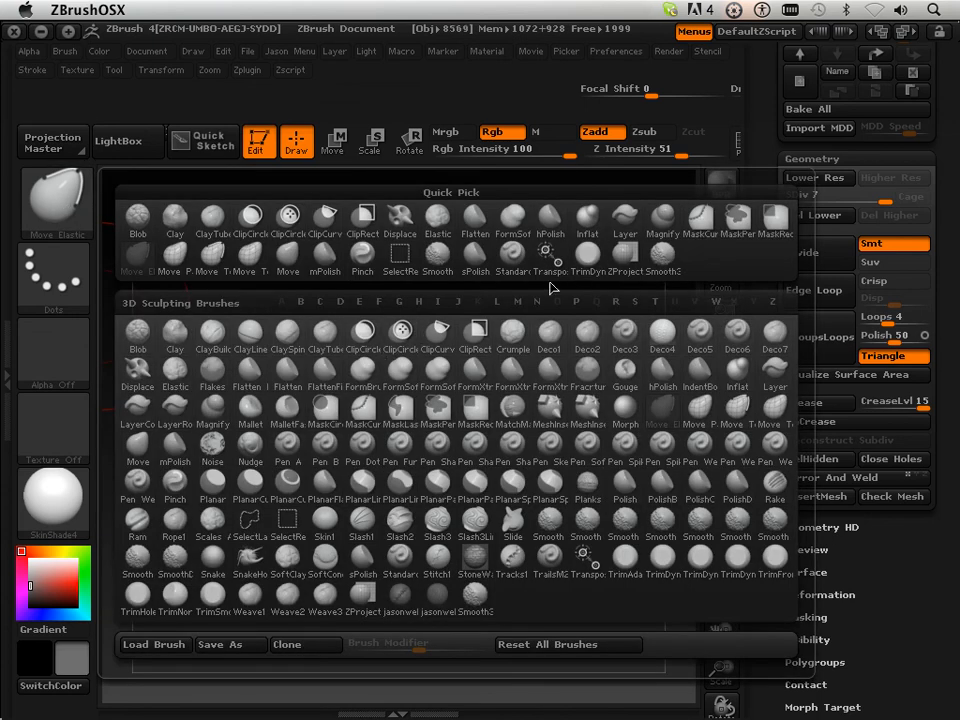
left_click(513, 262)
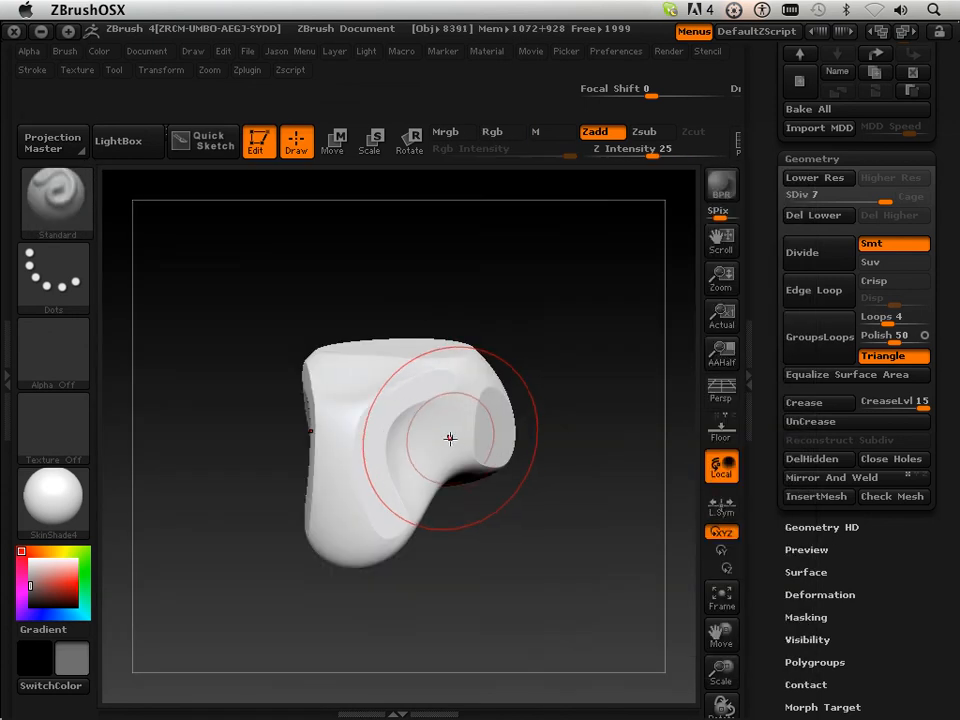
key("bracketleft")
key("bracketleft")
key("bracketleft")
key("bracketleft")
key("bracketleft")
key("bracketleft")
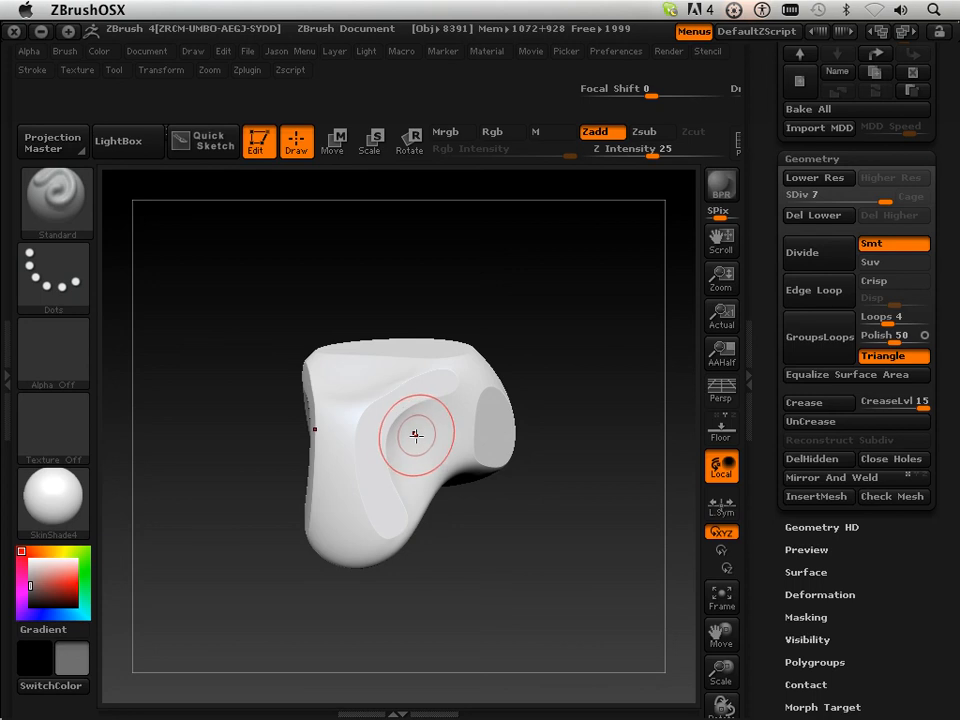
left_click_drag(413, 433, 426, 421)
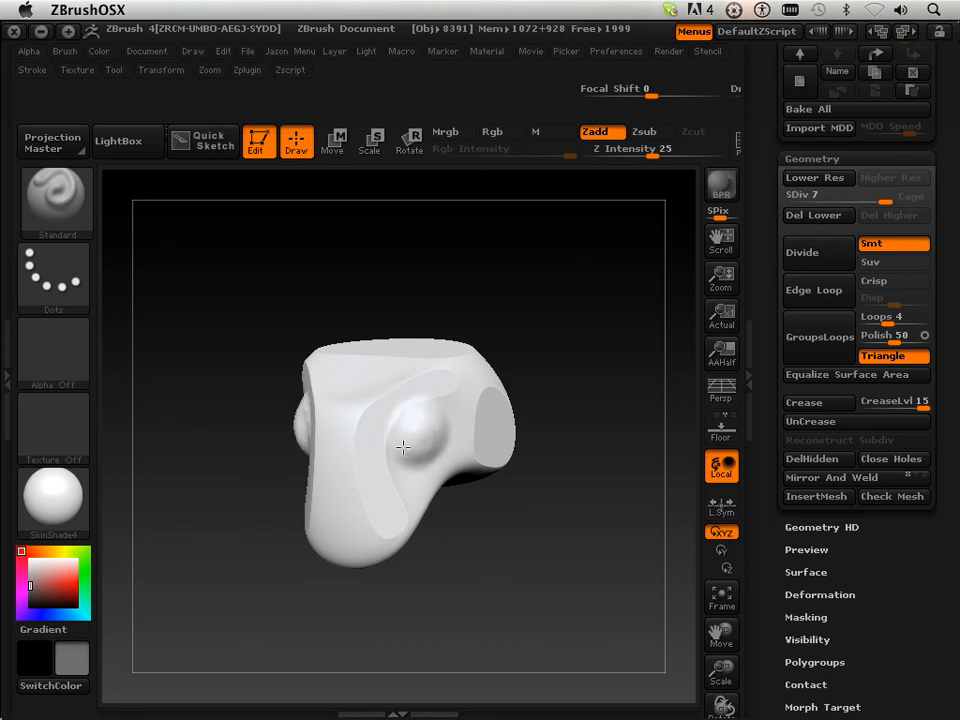
key("ctrl")
key("ctrl+z")
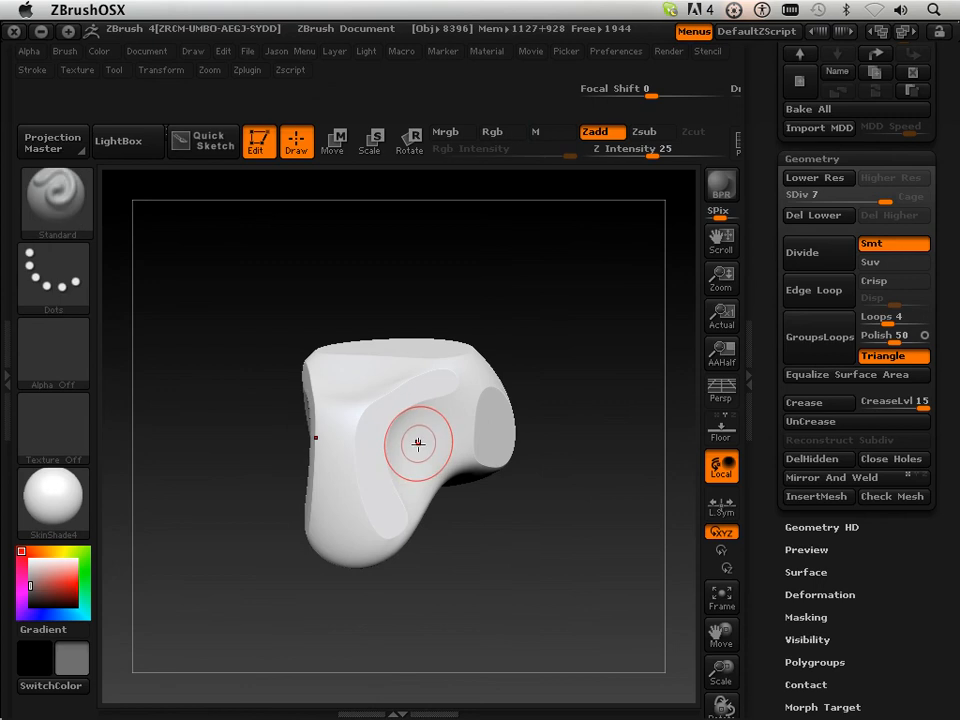
Set the Standard brush to Zsub and carve deep, symmetrical eye sockets into both sides of the face
left_click(666, 134)
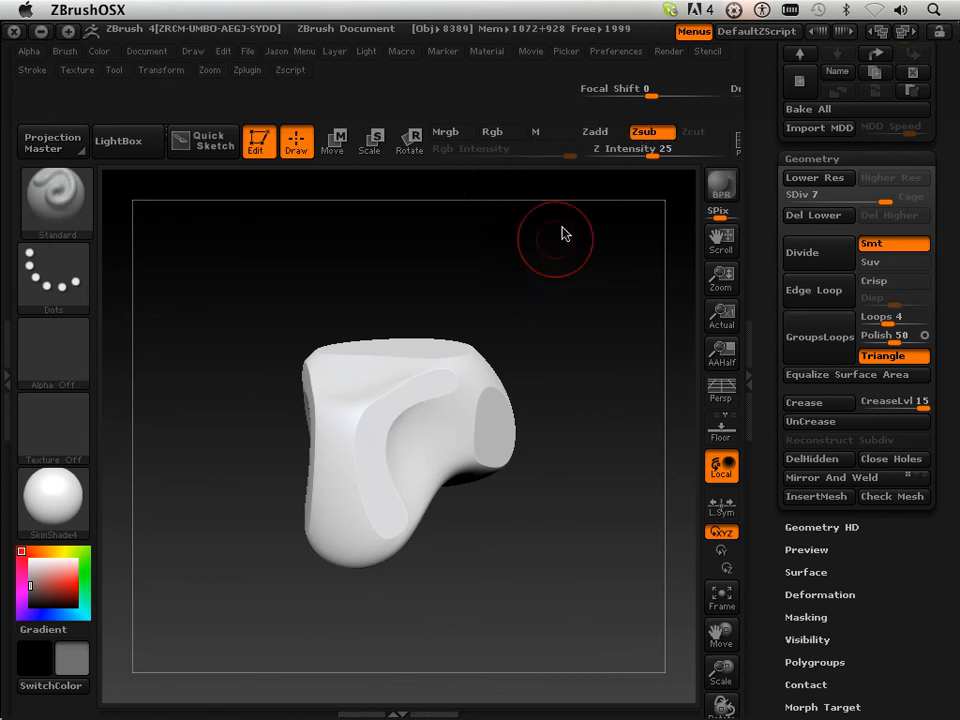
left_click_drag(407, 431, 405, 456)
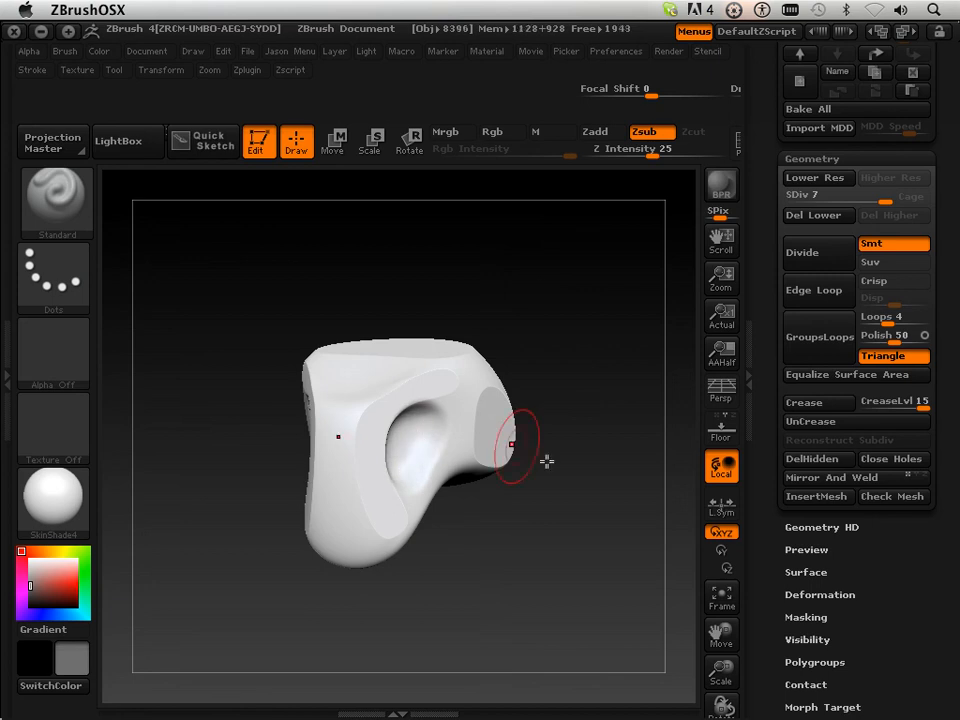
left_click_drag(546, 461, 543, 493)
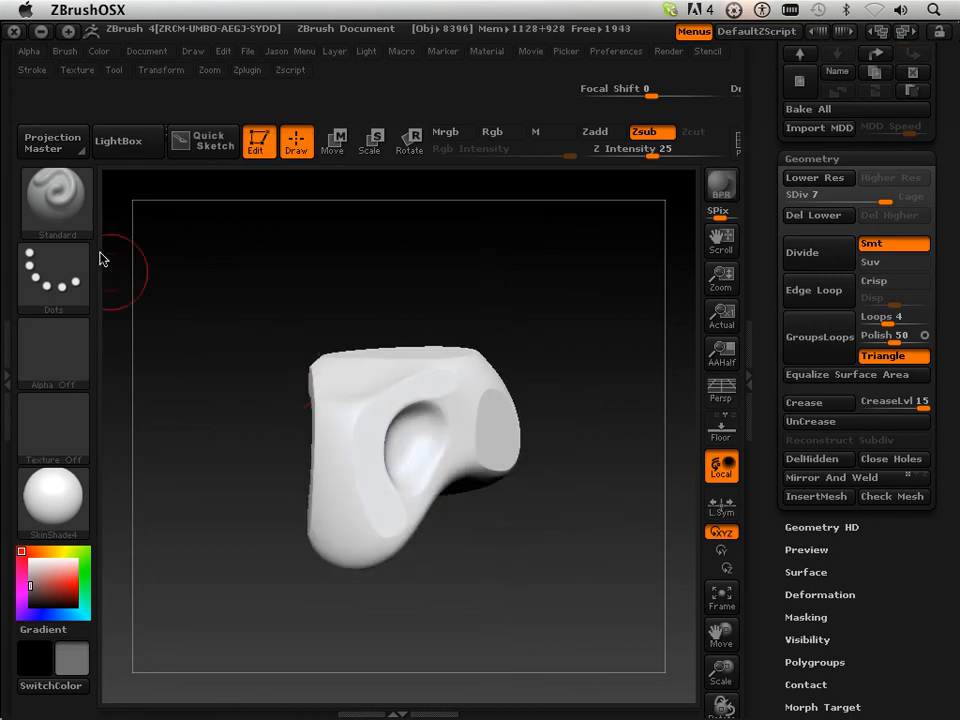
Choose the hPolish brush and flatten the inner surfaces of the carved eye sockets
left_click(82, 218)
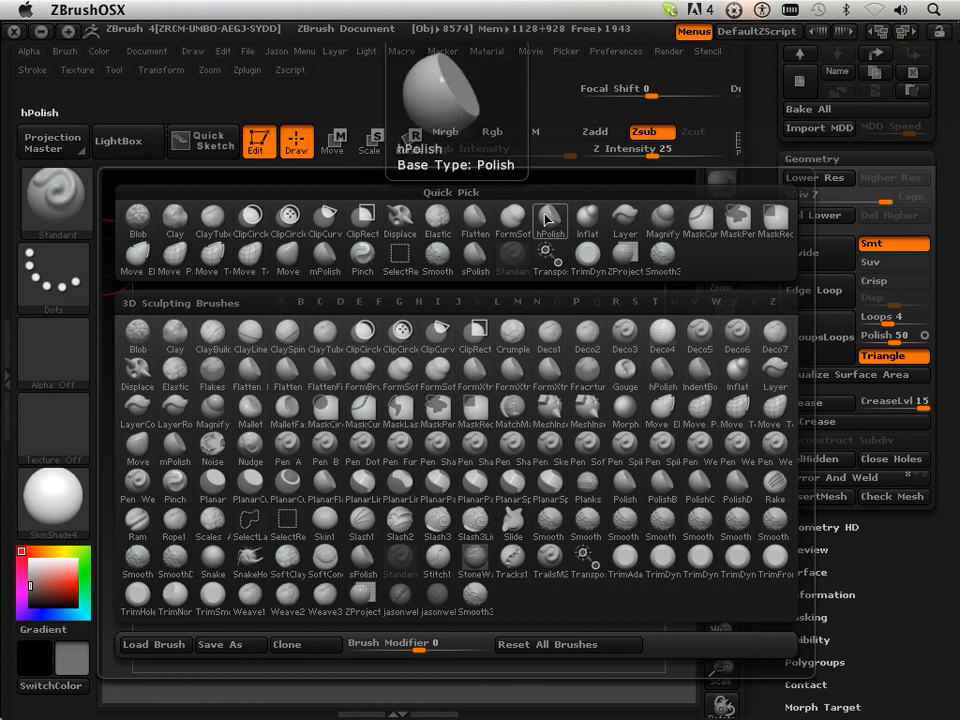
left_click(548, 220)
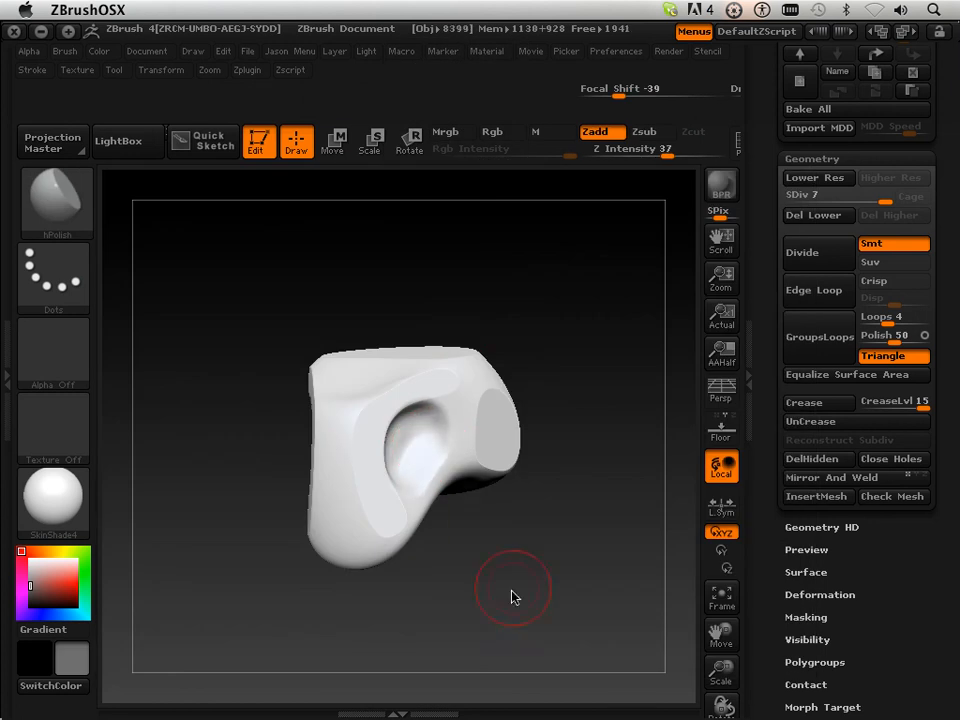
left_click_drag(510, 594, 403, 364)
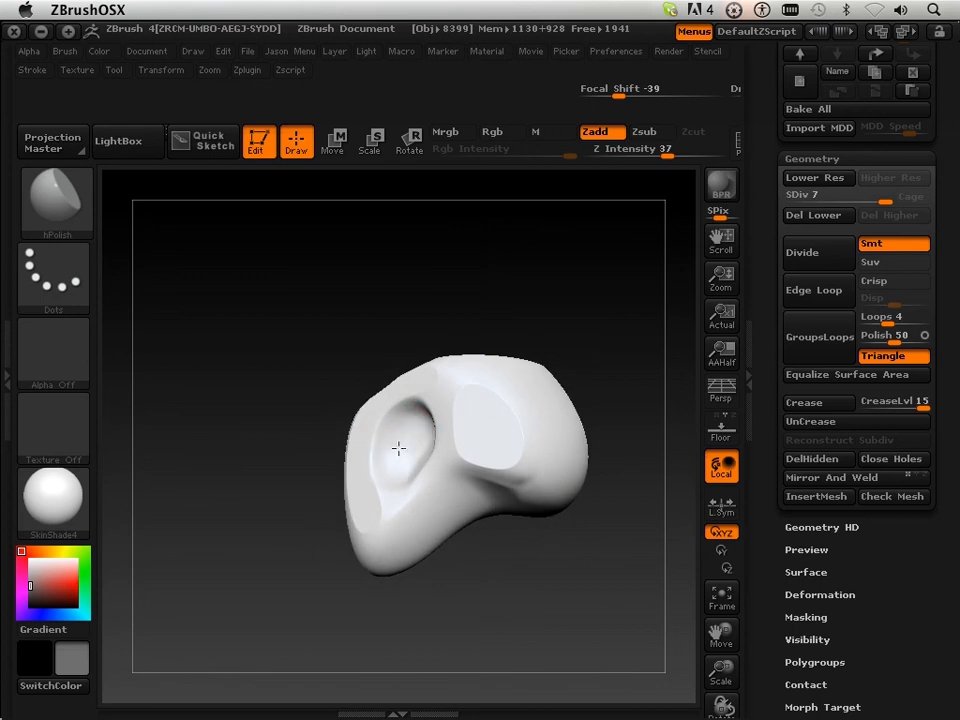
left_click_drag(372, 636, 411, 611)
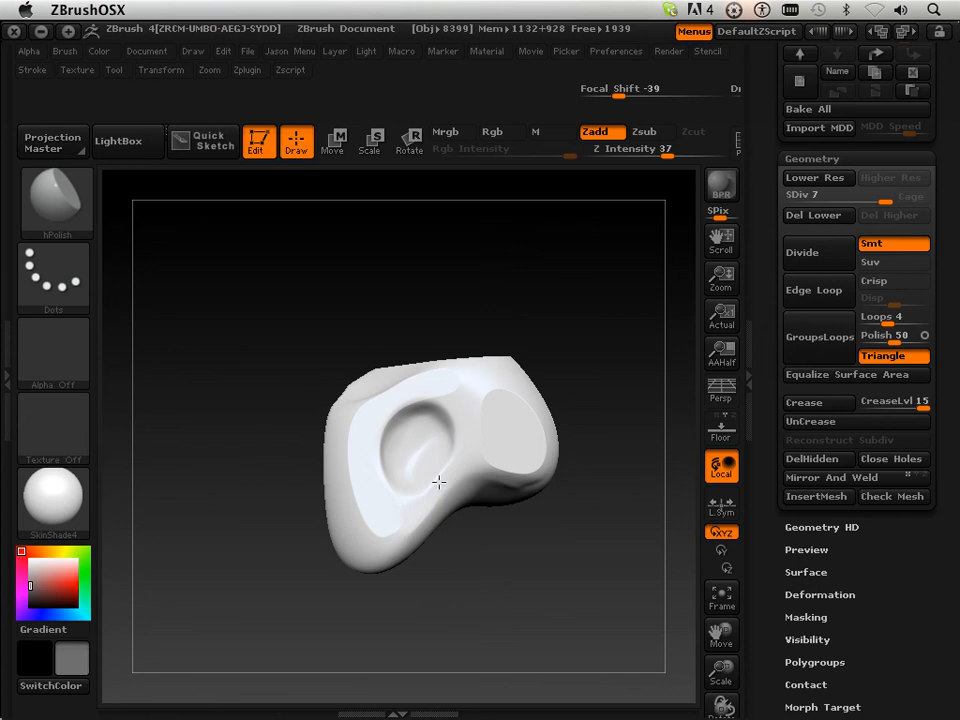
Smooth the edges around the eye sockets and check the head from the front
key("shift")
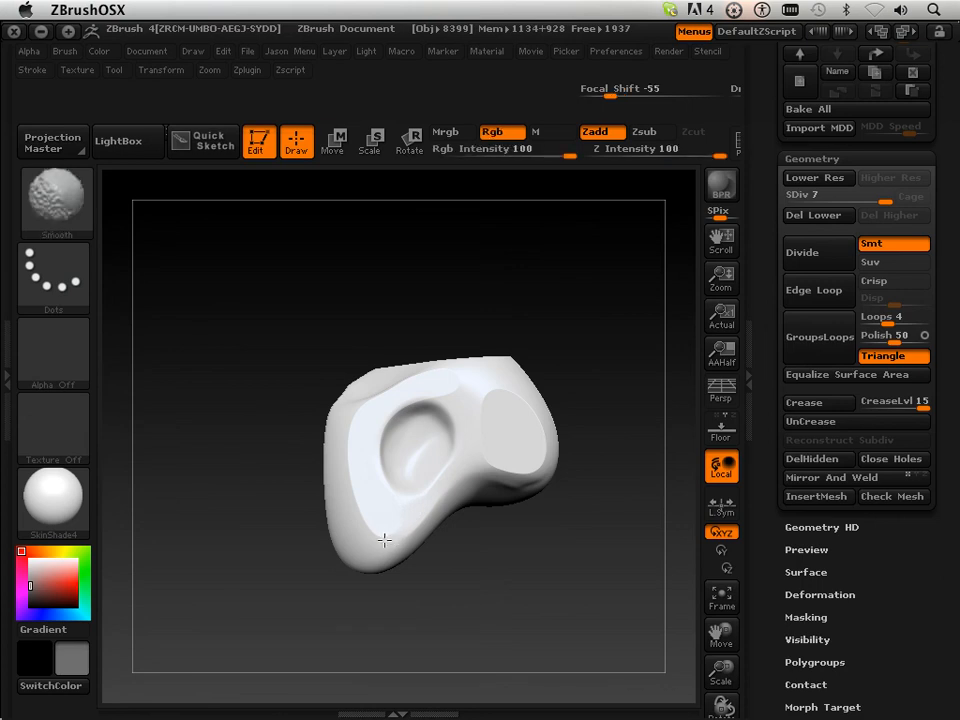
mouse_move(439, 578)
left_mouse_down()
mouse_move(486, 572)
mouse_move(491, 546)
mouse_move(427, 577)
left_mouse_up()
key("shift")
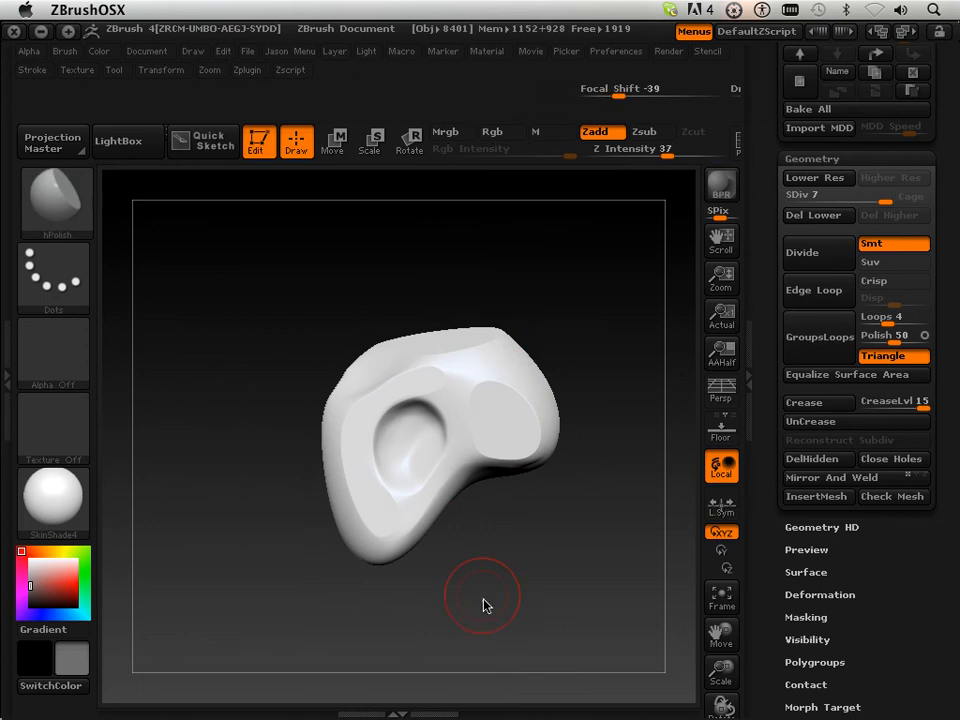
left_click_drag(484, 604, 568, 561)
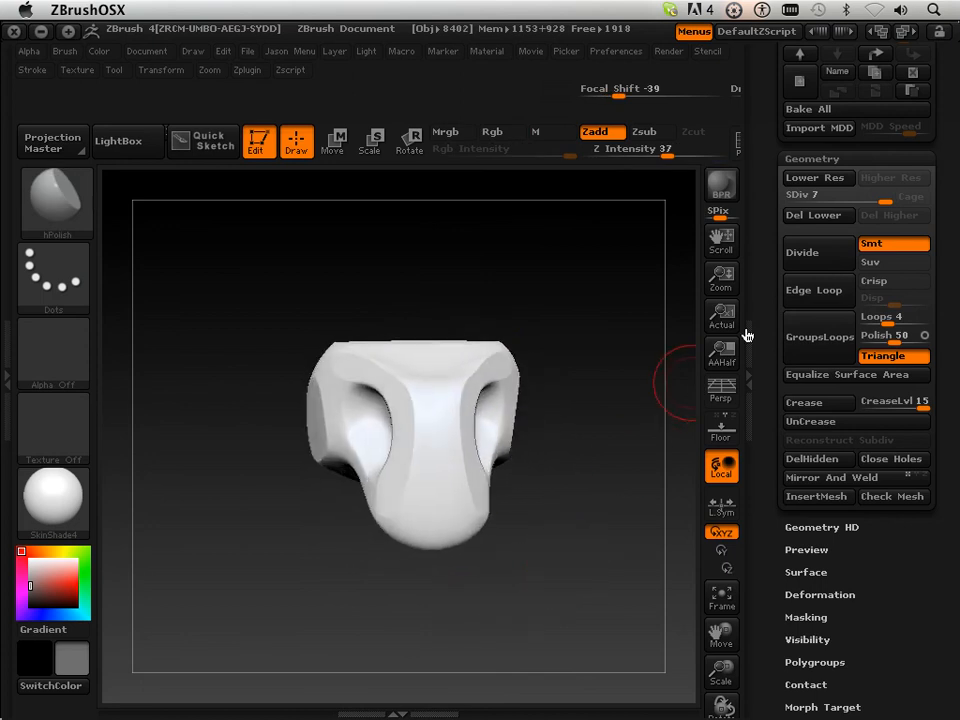
Toggle the slag layer's visibility in the layer stack, then select the sculpt layer and hide it
left_click_drag(763, 163, 766, 294)
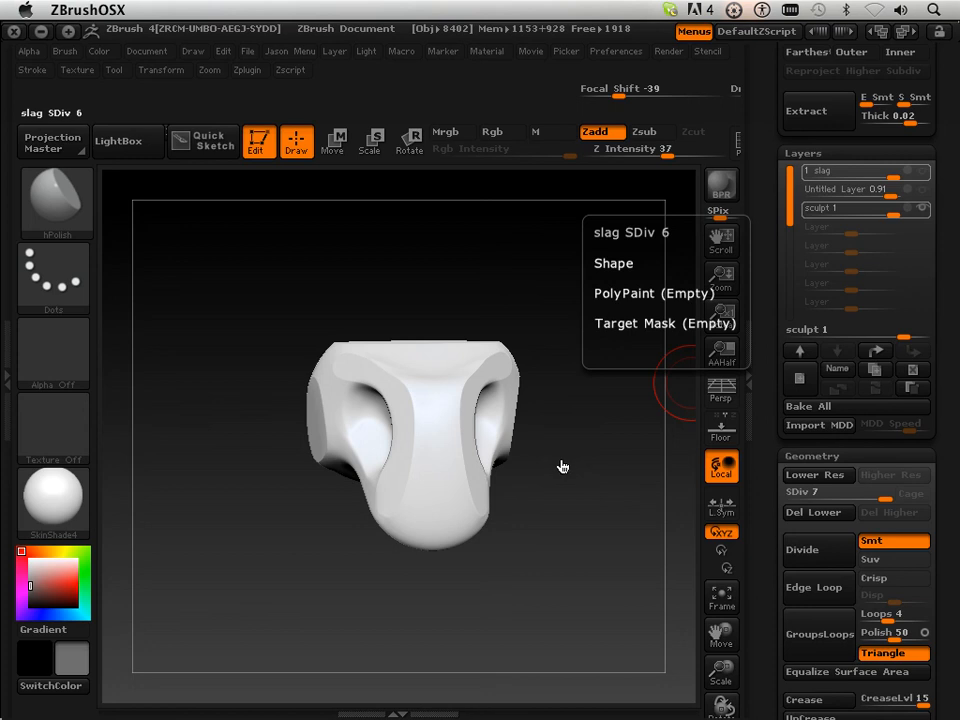
key("ctrl+d")
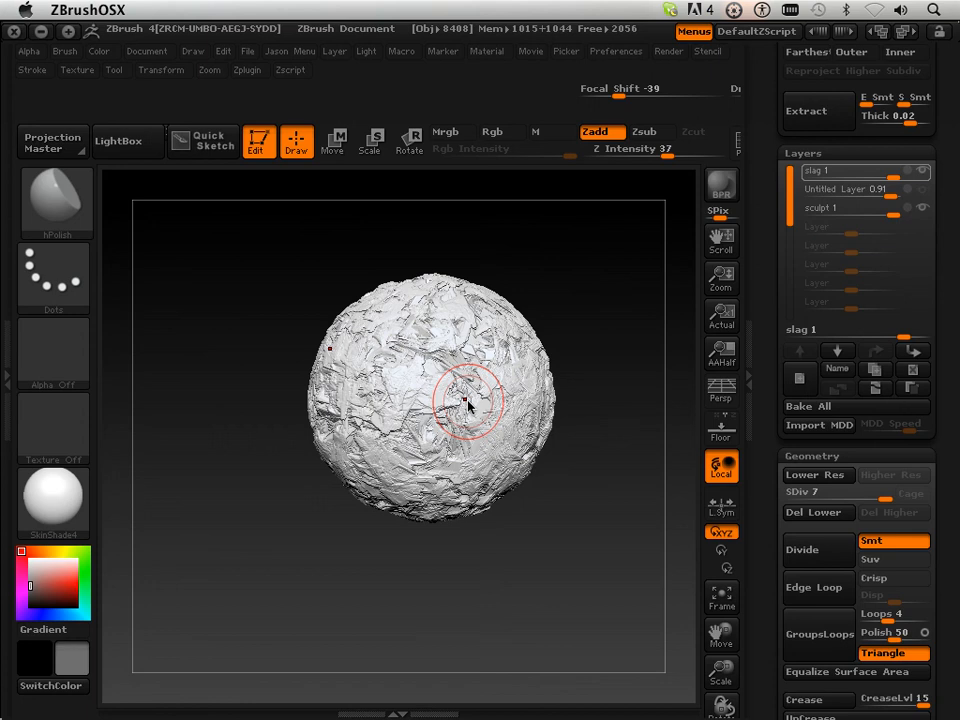
mouse_move(913, 184)
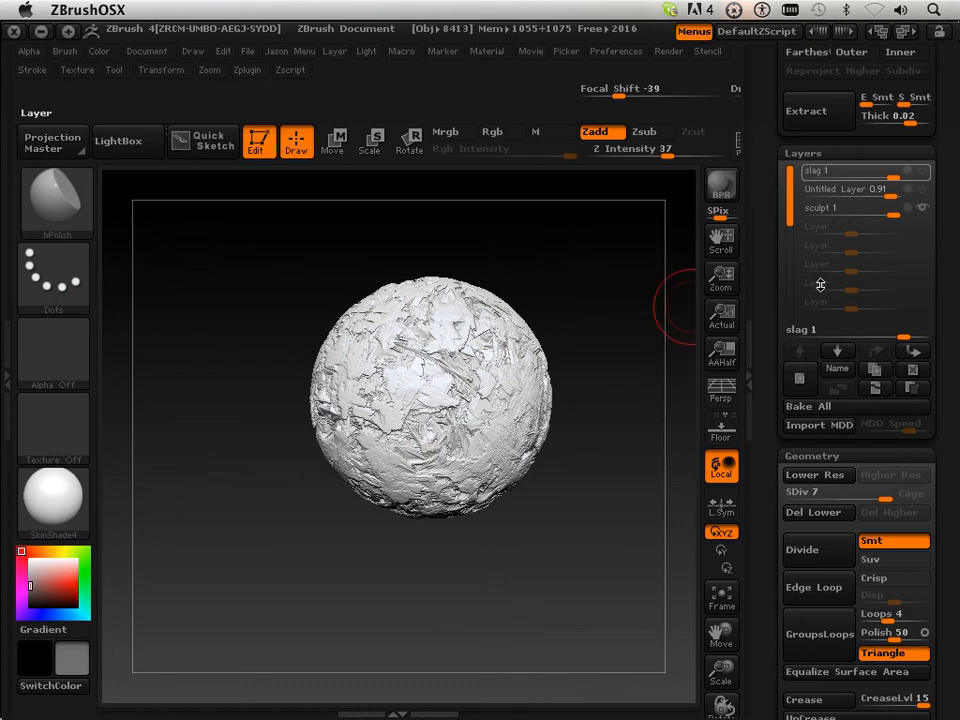
left_click(926, 212)
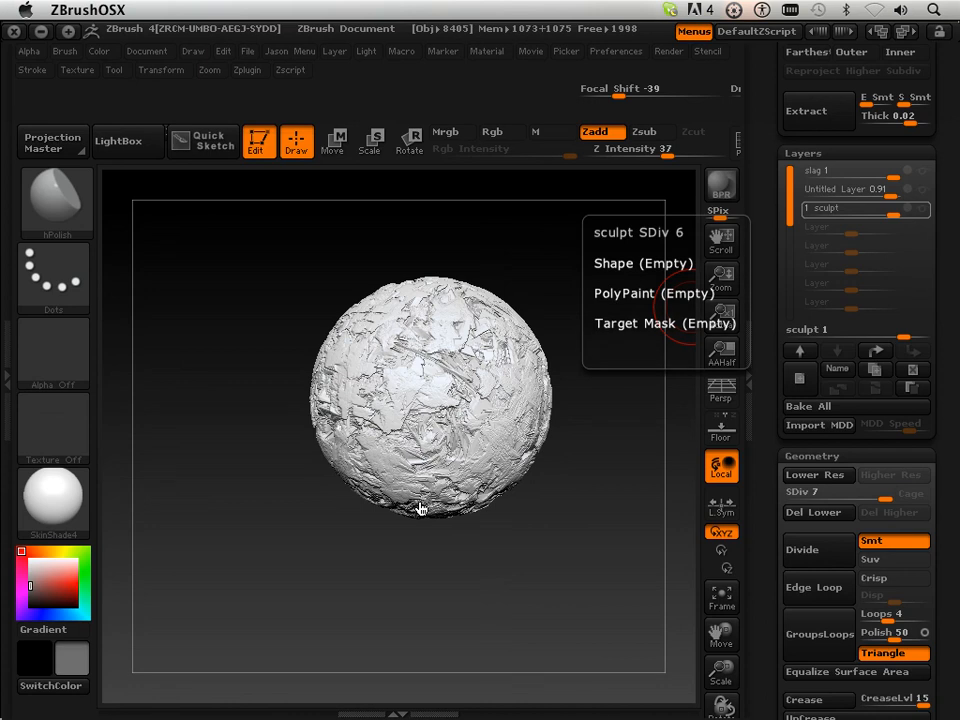
key("ctrl")
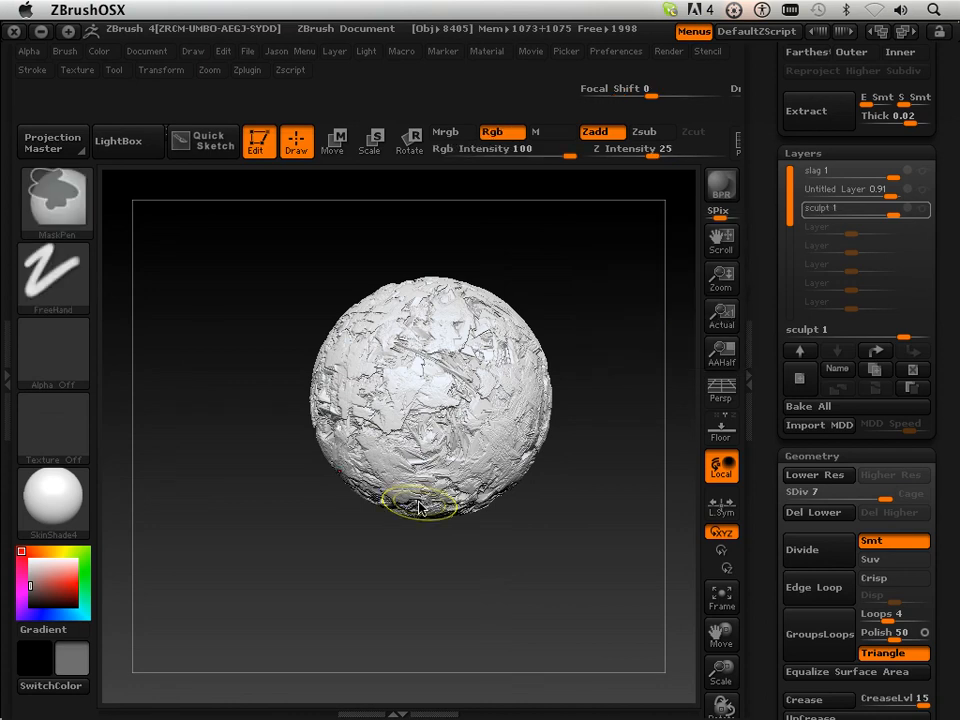